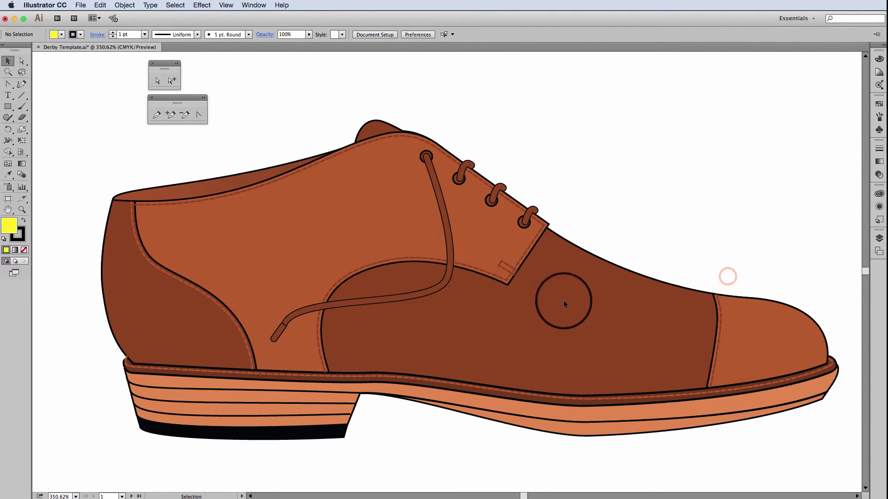
# Show the Pathfinder tools beside the yellow side-view shoe last.
pyautogui.moveTo(725, 278); pyautogui.dragTo(242, 268)
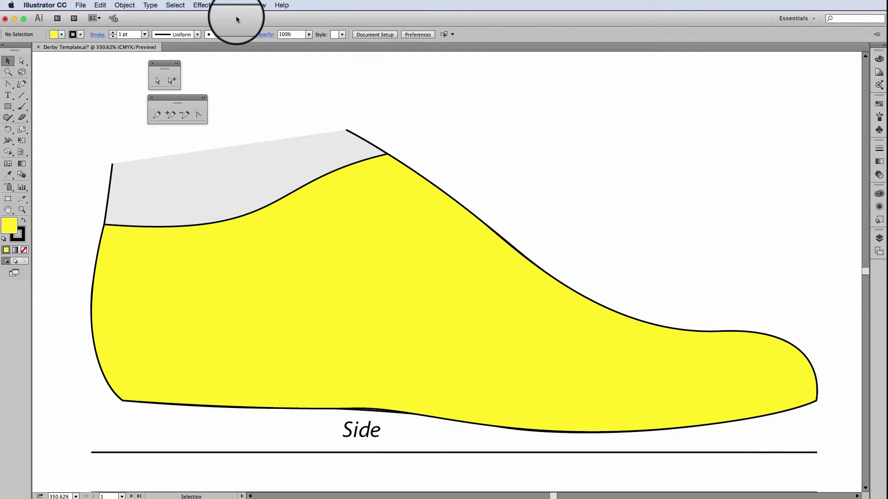
pyautogui.click(257, 6)
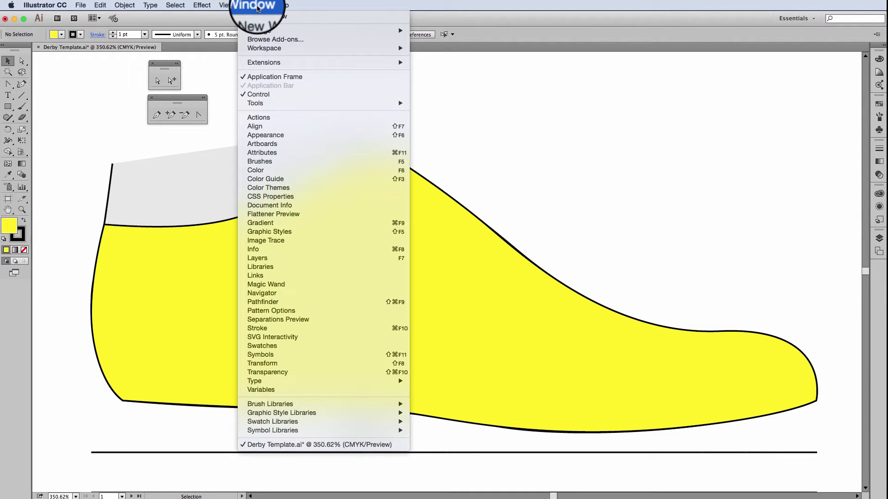
pyautogui.click(260, 301)
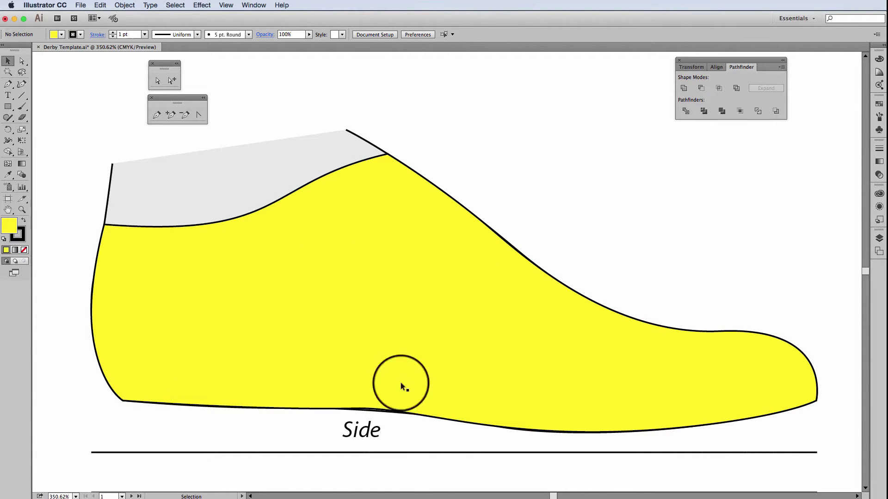
# Set up the Pen tool with no fill and a red stroke for drawing the design lines.
pyautogui.click(157, 115)
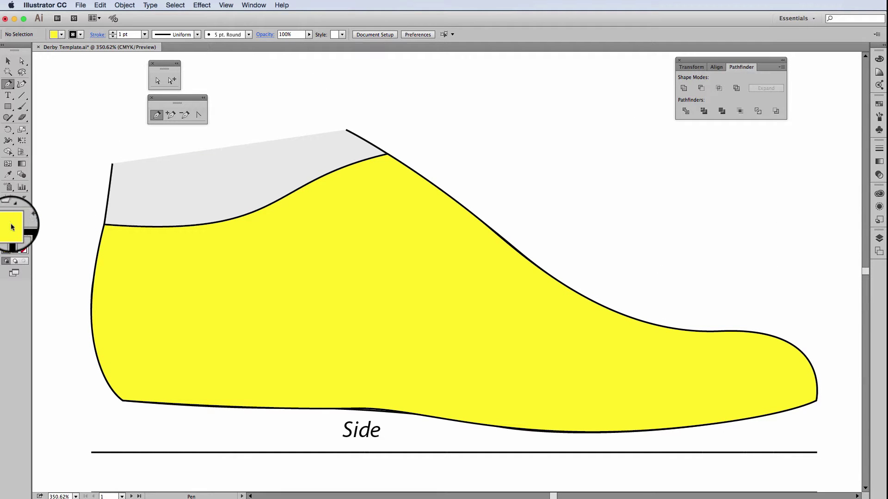
pyautogui.click(61, 36)
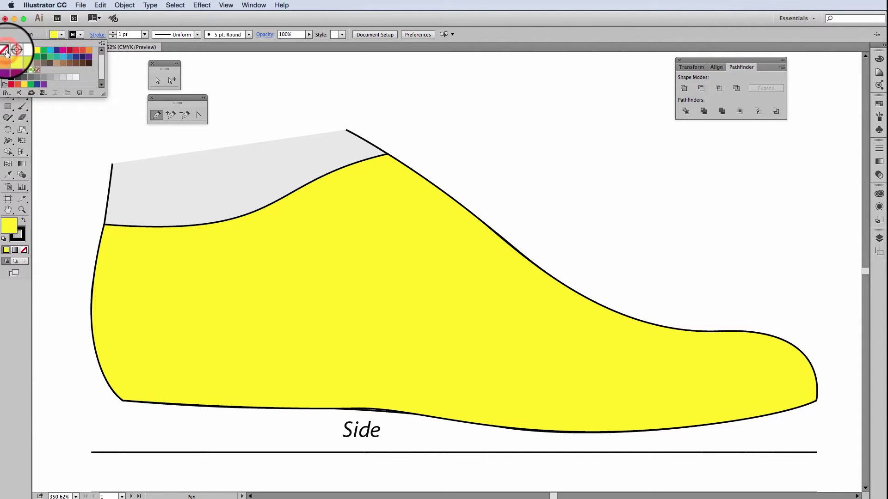
pyautogui.click(4, 50)
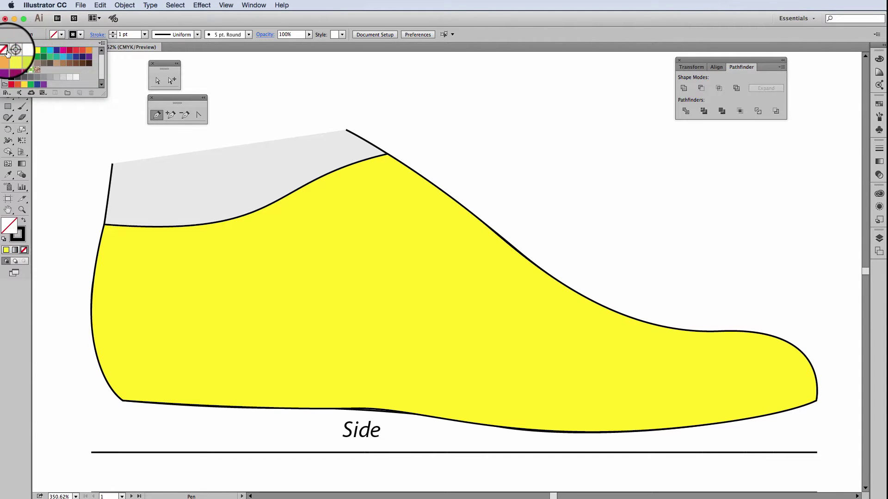
pyautogui.click(80, 36)
pyautogui.click(80, 37)
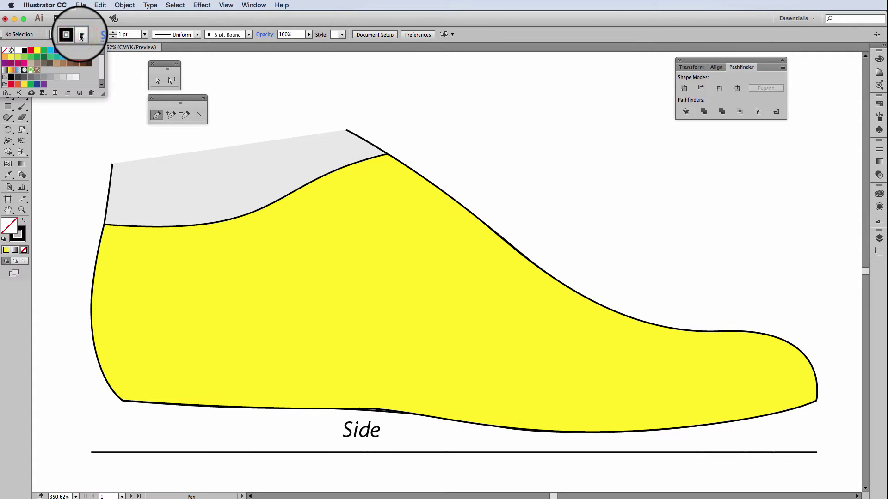
pyautogui.click(31, 52)
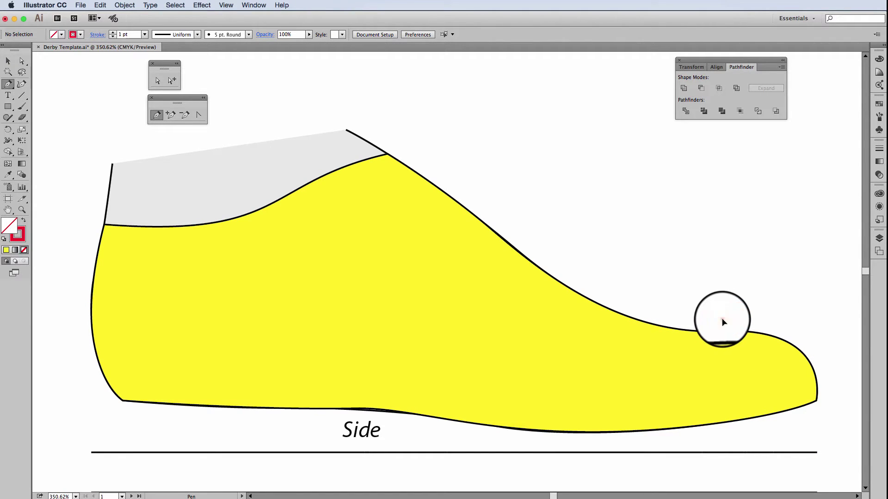
# Draw an open toe-cap line, curved at its upper end, across the last's toe and shift it slightly towards the heel.
pyautogui.moveTo(722, 319); pyautogui.dragTo(737, 362)
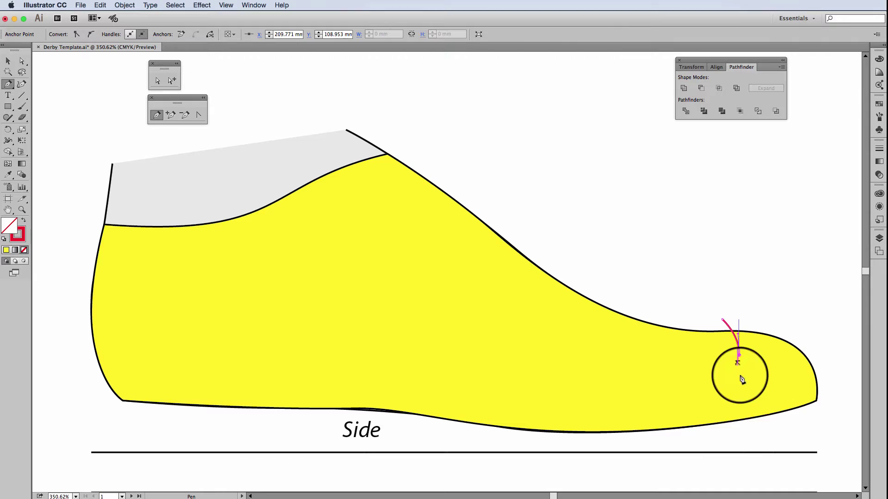
pyautogui.click(738, 433)
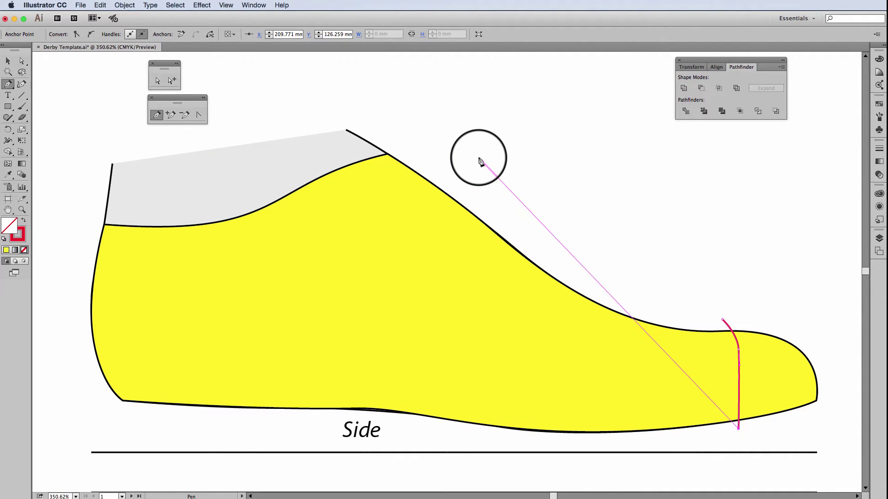
pyautogui.press('v')
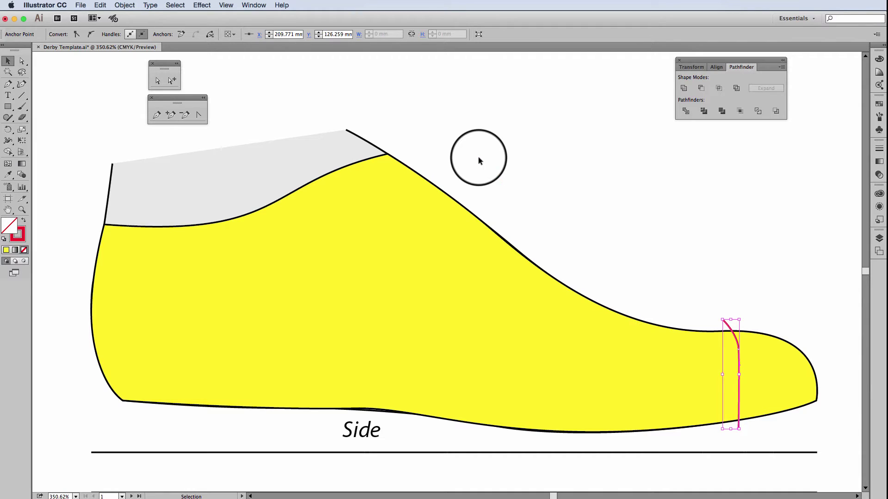
pyautogui.click(536, 194)
pyautogui.click(734, 335)
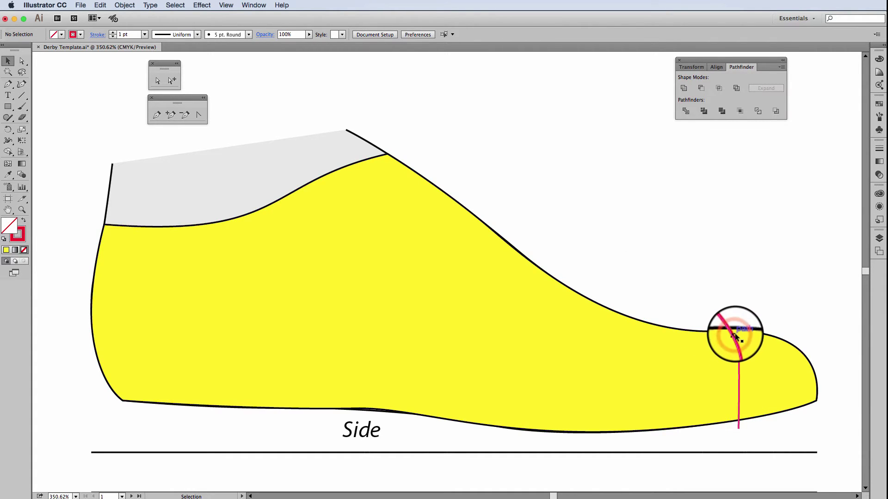
pyautogui.moveTo(735, 334)
pyautogui.mouseDown()
pyautogui.moveTo(722, 339)
pyautogui.moveTo(754, 333)
pyautogui.moveTo(723, 339)
pyautogui.mouseUp()
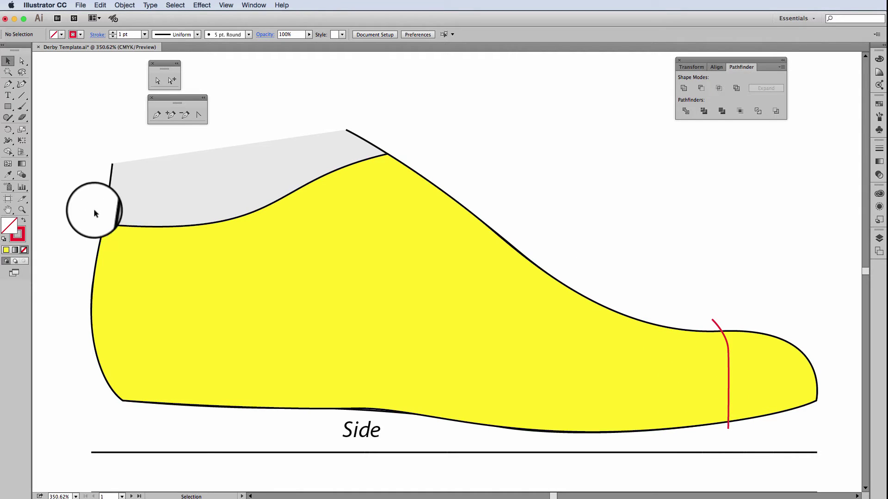
# Draw an S-curved heel counter line with the Pen tool, from above the last's topline at the heel to just below its sole edge.
pyautogui.click(158, 114)
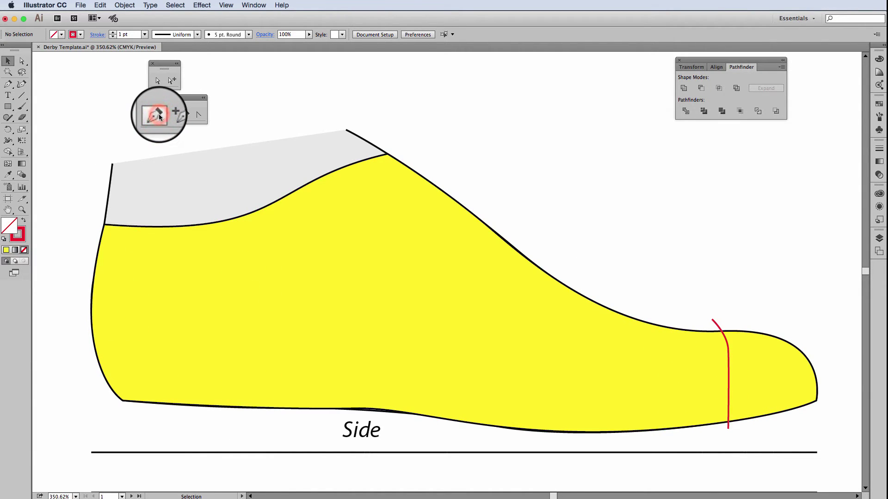
pyautogui.click(131, 204)
pyautogui.keyDown('shift'); pyautogui.click(132, 278); pyautogui.keyUp('shift')
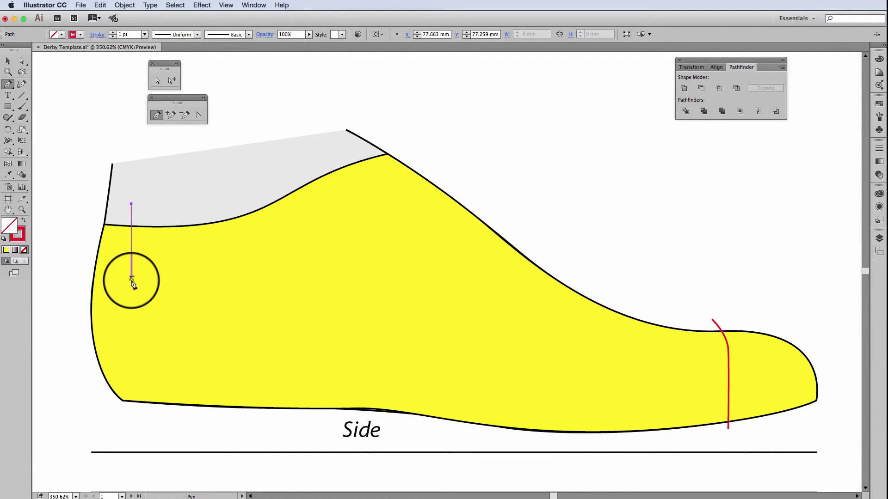
pyautogui.moveTo(132, 285); pyautogui.dragTo(145, 311)
pyautogui.click(247, 416)
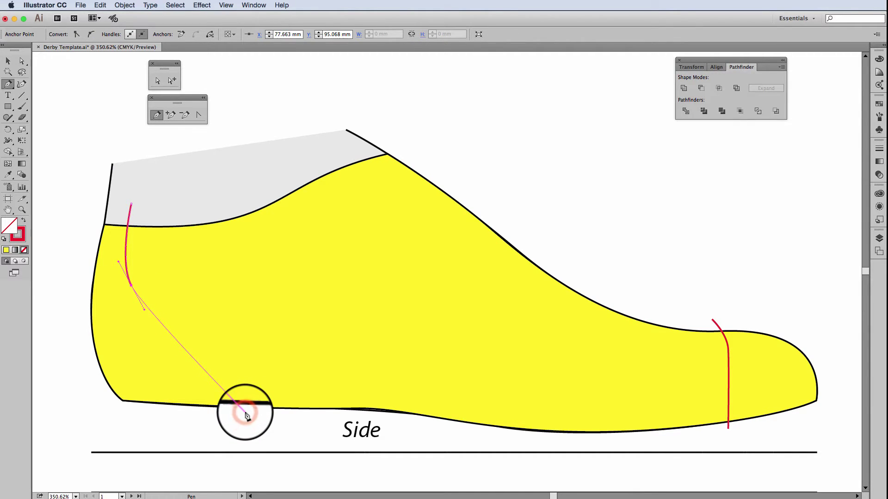
pyautogui.moveTo(248, 416); pyautogui.dragTo(254, 481)
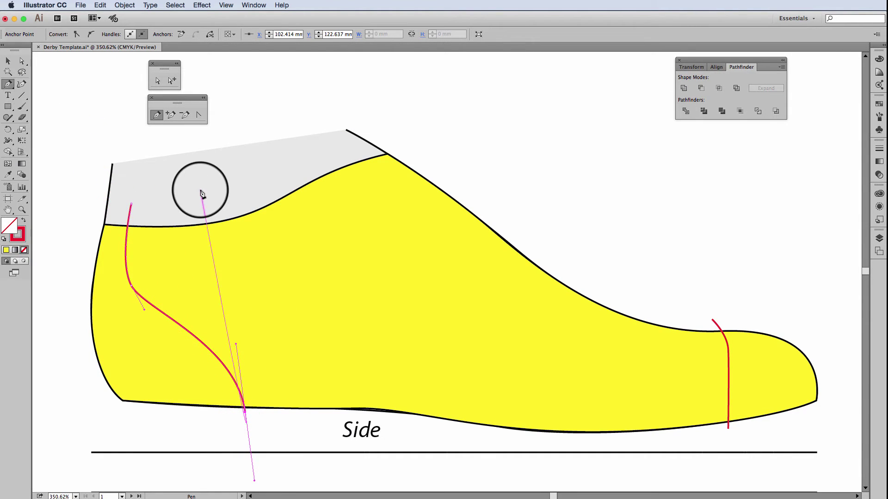
pyautogui.press('v')
pyautogui.click(246, 187)
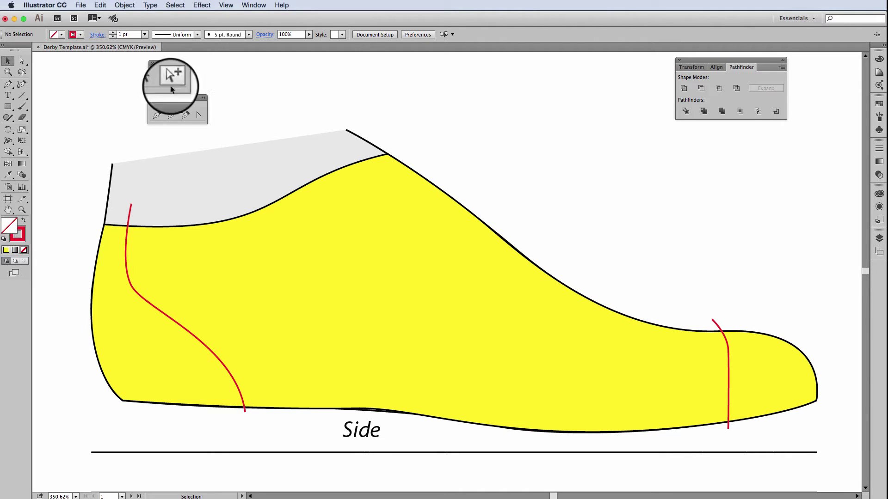
# Shift the heel counter line's upper and lower end points slightly towards the back of the heel.
pyautogui.click(160, 80)
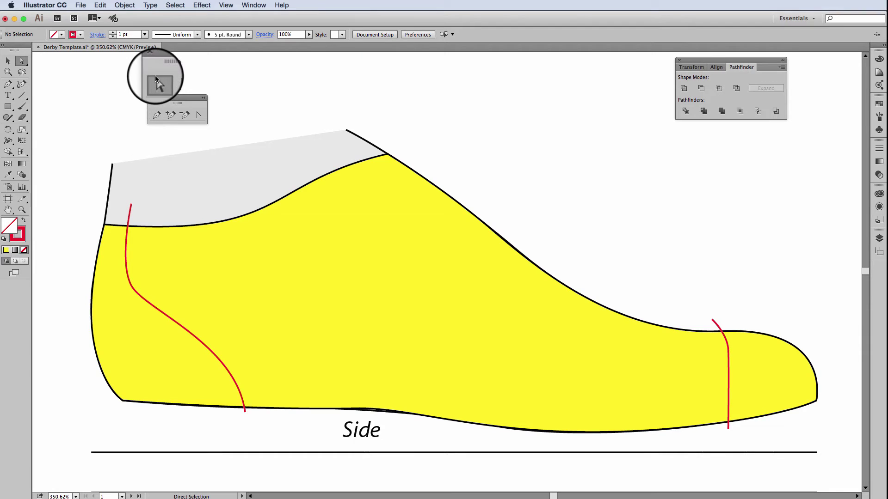
pyautogui.moveTo(131, 204); pyautogui.dragTo(121, 204)
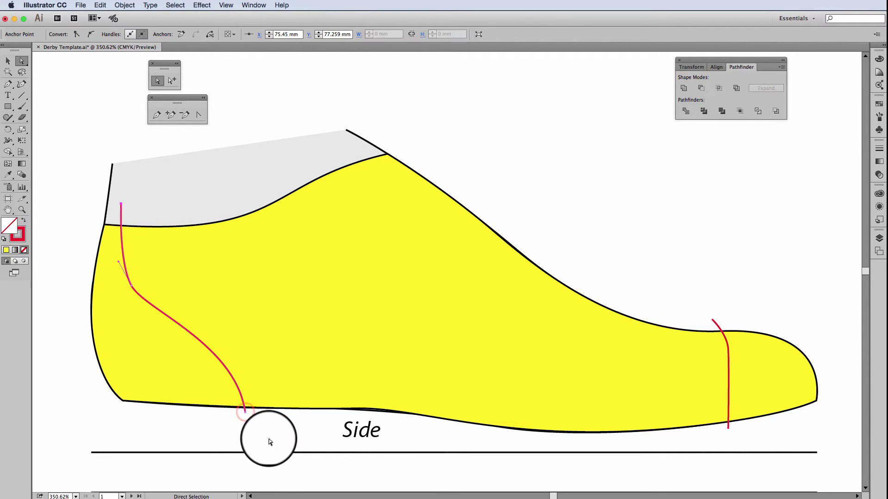
pyautogui.moveTo(245, 412)
pyautogui.mouseDown()
pyautogui.moveTo(234, 414)
pyautogui.moveTo(237, 421)
pyautogui.moveTo(232, 402)
pyautogui.mouseUp()
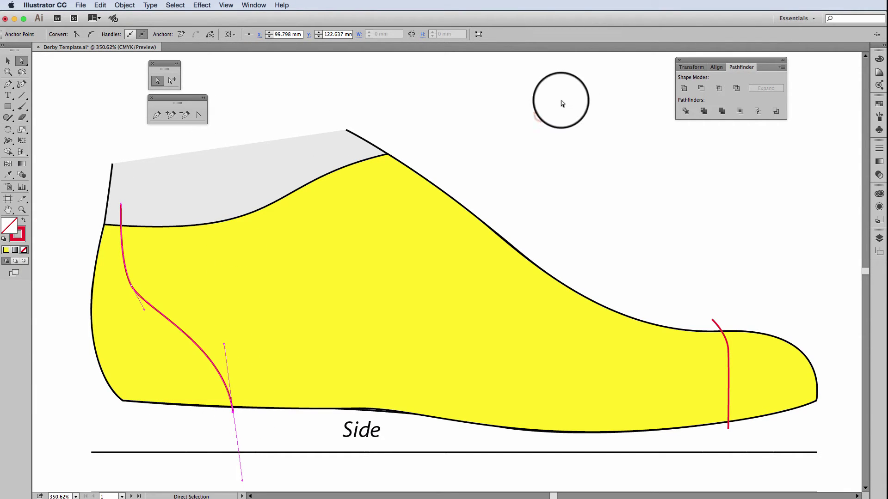
pyautogui.click(540, 115)
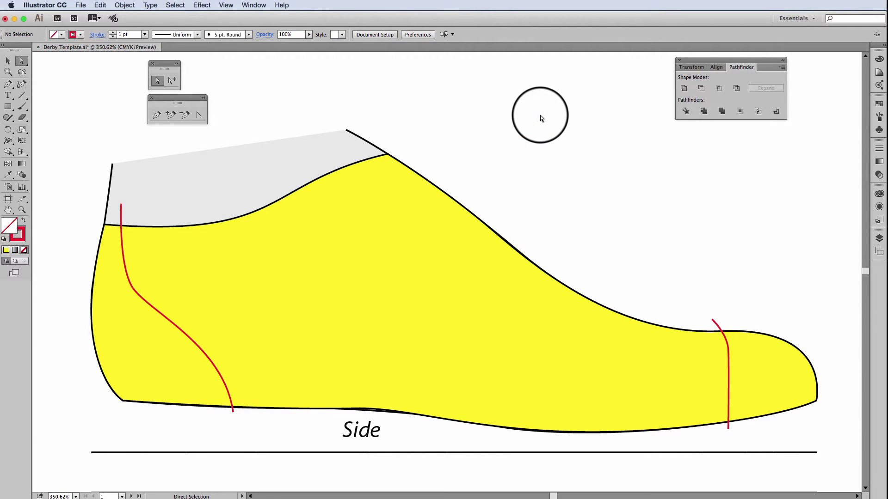
# Draw the derby facing line from beyond the instep edge to a sharp corner, then arching back and down past the sole edge.
pyautogui.hscroll(-1, 514, 166)
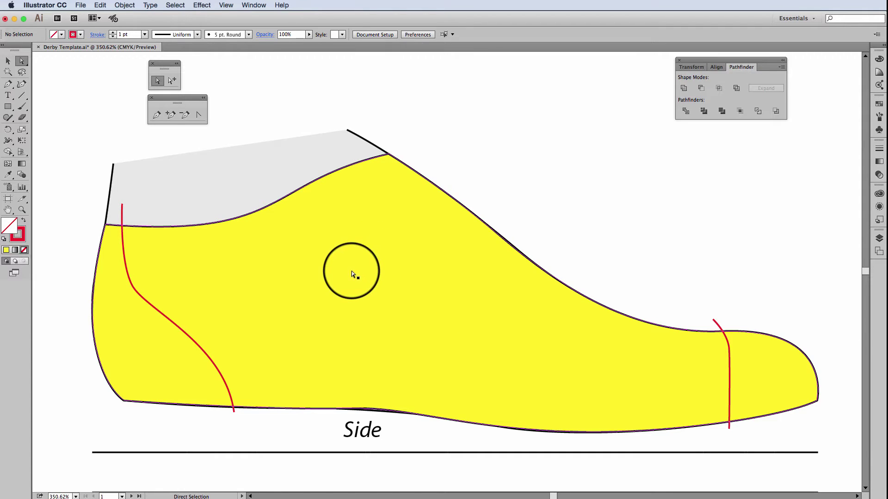
pyautogui.moveTo(243, 341); pyautogui.dragTo(429, 339)
pyautogui.hscroll(-15, 429, 340)
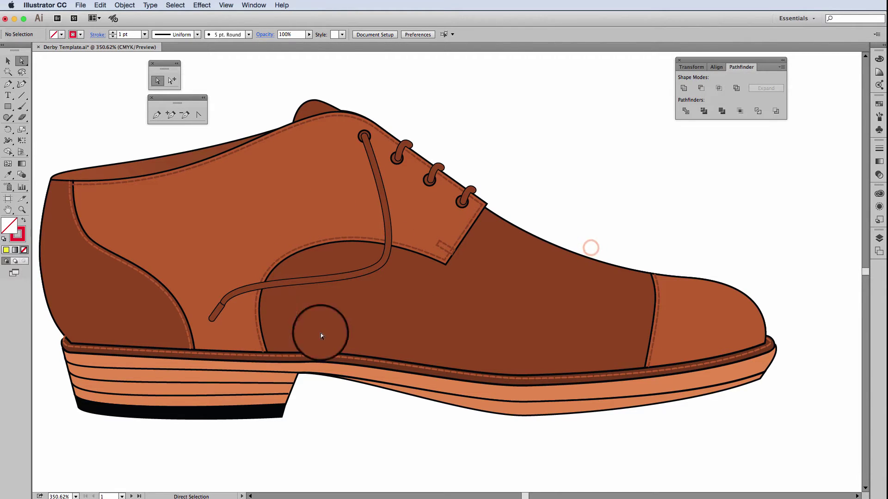
pyautogui.hscroll(15, 590, 244)
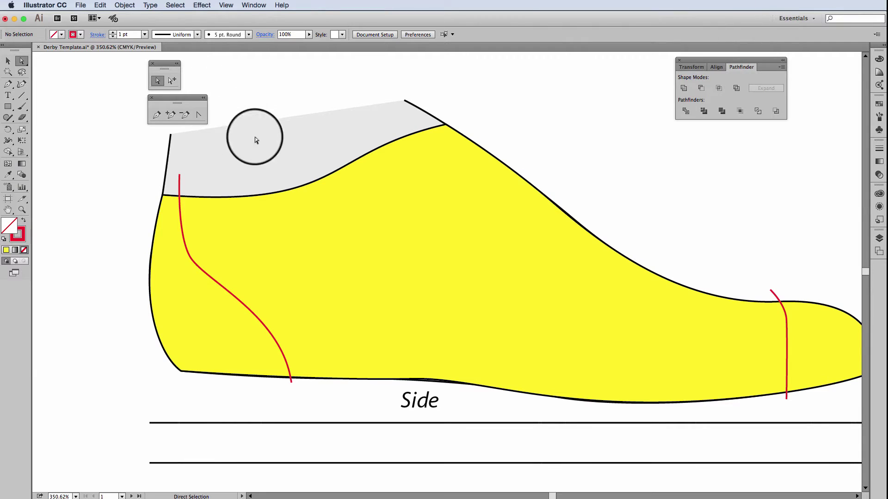
pyautogui.click(155, 113)
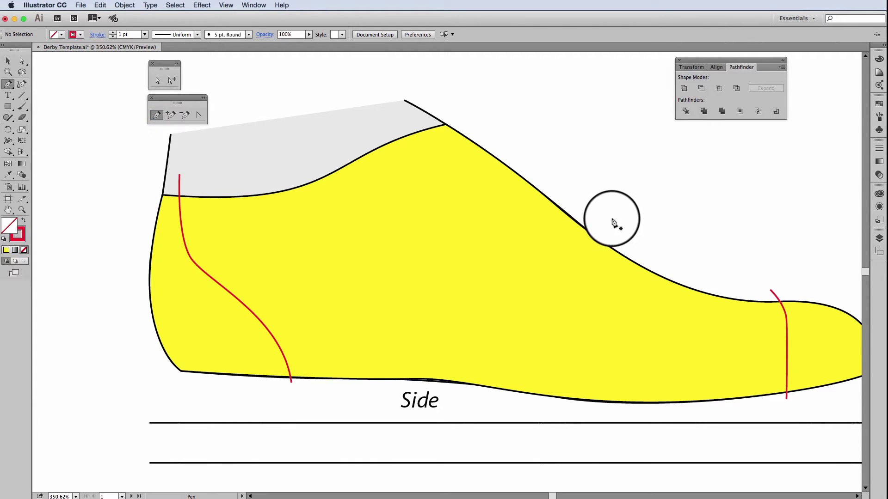
pyautogui.press('space')
pyautogui.moveTo(611, 226); pyautogui.dragTo(611, 203)
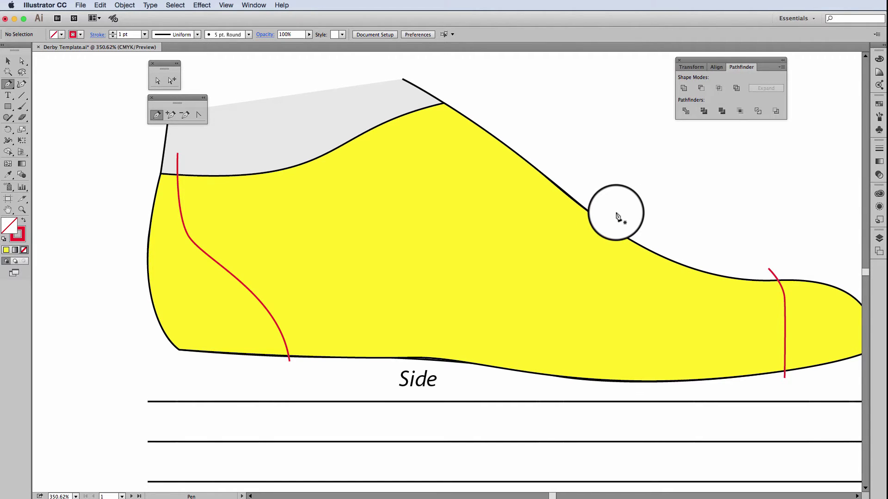
pyautogui.click(611, 212)
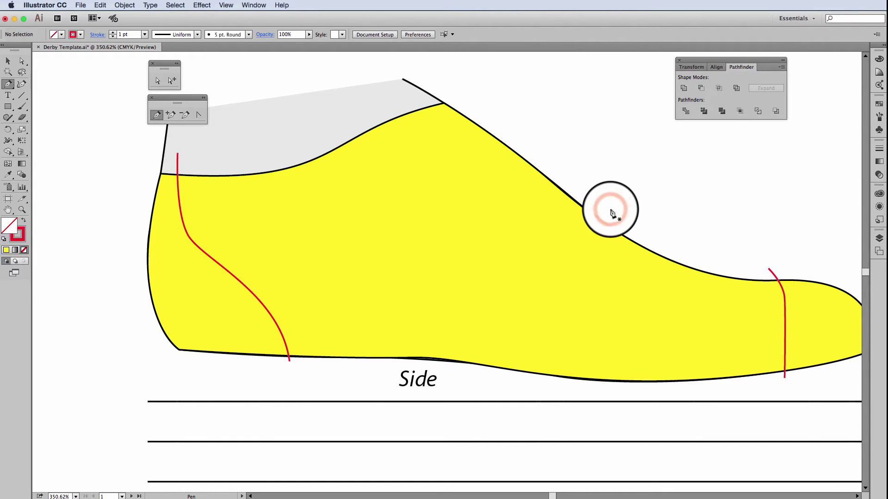
pyautogui.click(560, 275)
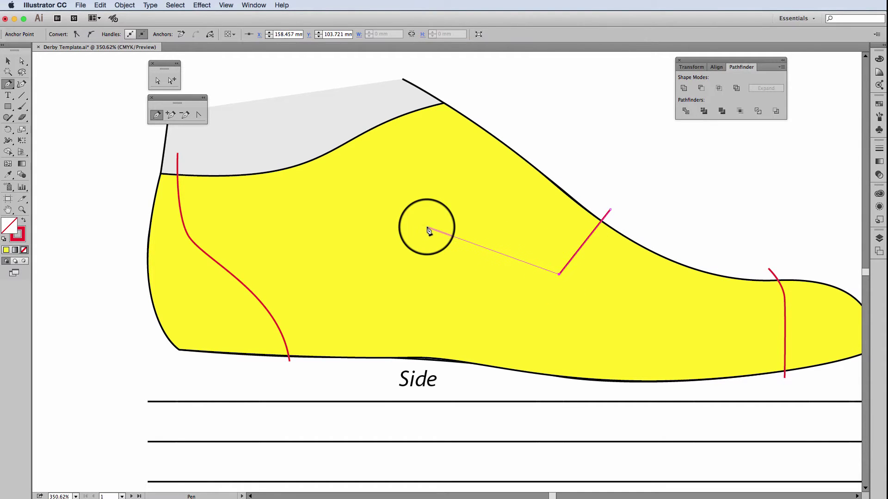
pyautogui.moveTo(427, 229); pyautogui.dragTo(387, 242)
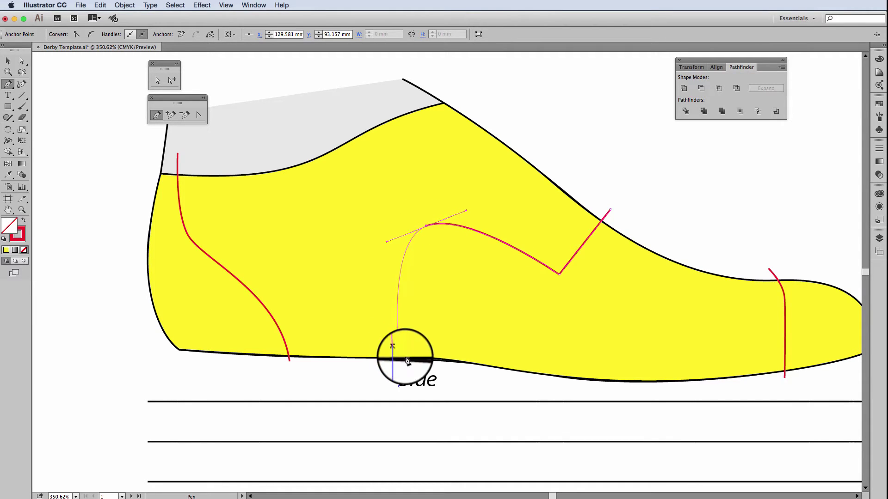
pyautogui.click(398, 364)
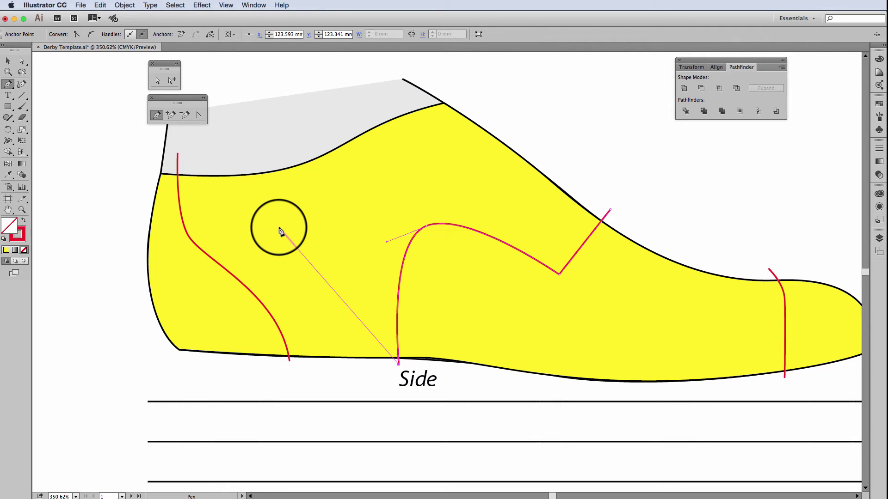
pyautogui.press('v')
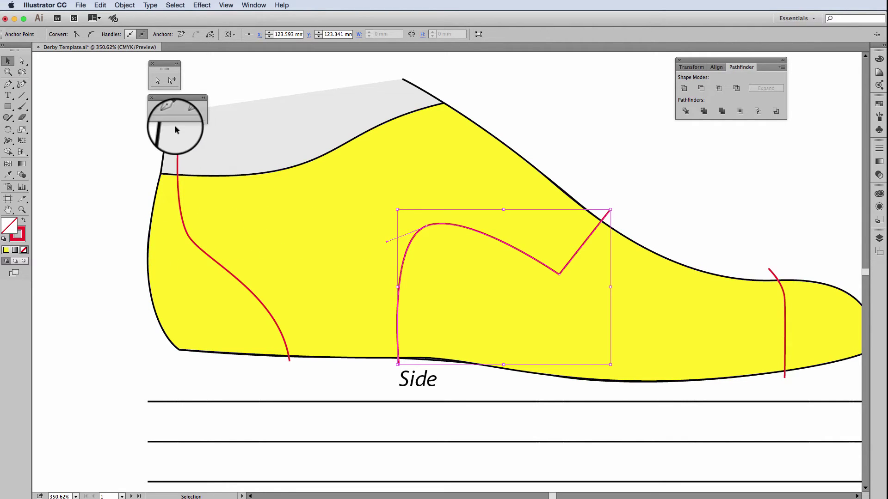
pyautogui.click(591, 145)
# Reshape the facing line's arch into a wider, rounder curve by moving its anchor point and direction handle towards the heel.
pyautogui.press('a')
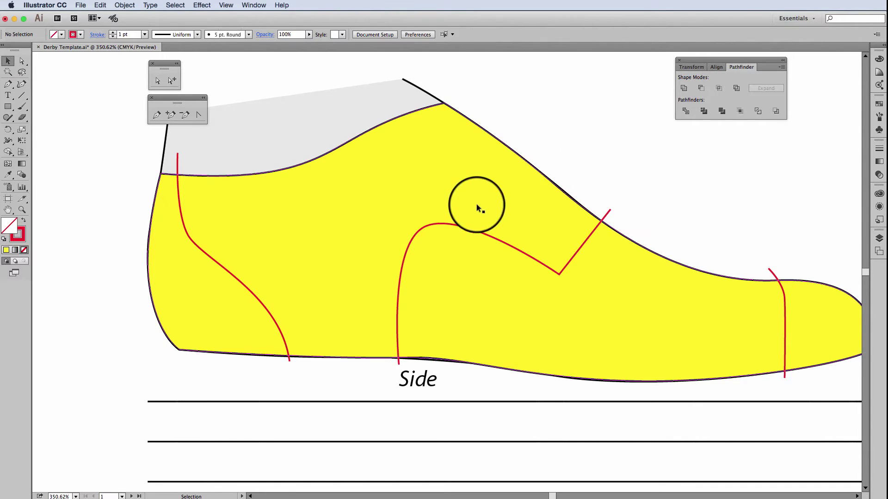
pyautogui.moveTo(430, 225); pyautogui.dragTo(359, 258)
pyautogui.press('v')
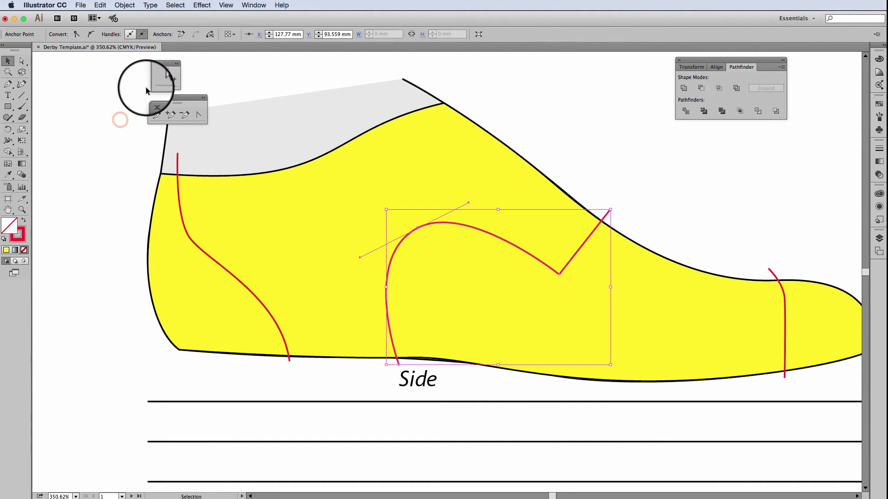
pyautogui.click(120, 121)
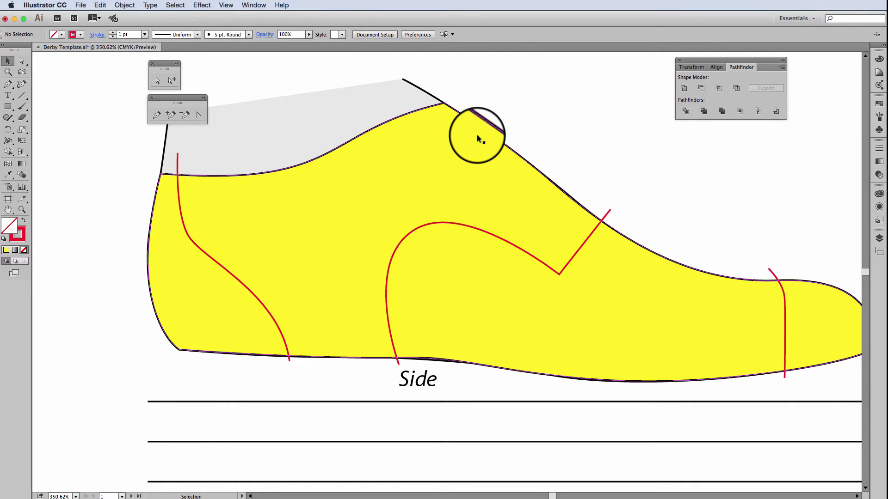
# Shift the heel counter line's upper end point slightly towards the toe and deselect the line.
pyautogui.press('super')
pyautogui.press('super+minus')
pyautogui.moveTo(474, 128); pyautogui.dragTo(432, 147)
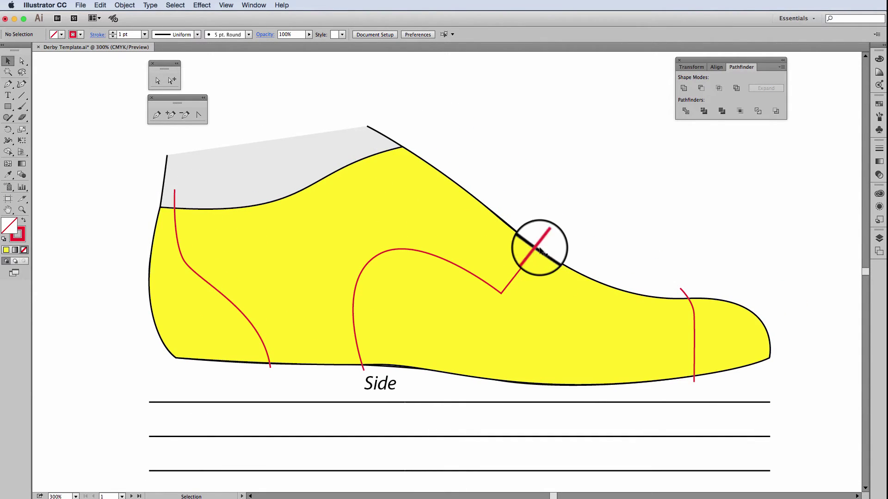
pyautogui.click(151, 82)
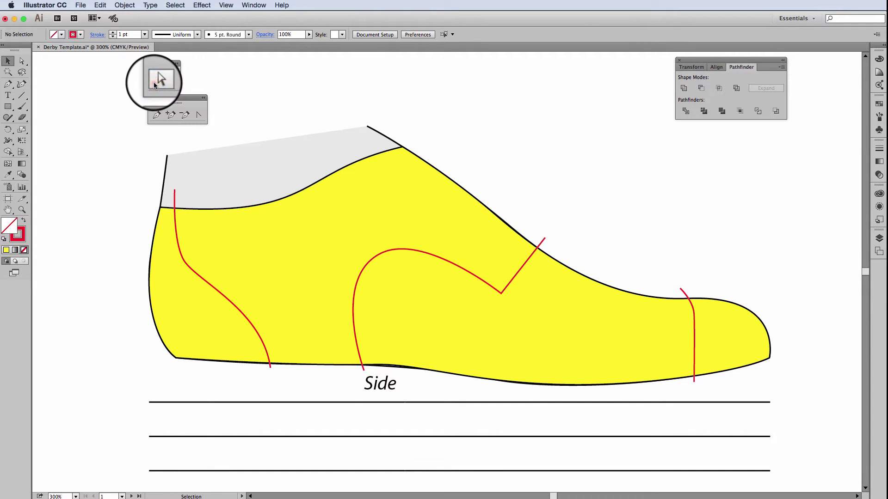
pyautogui.click(155, 82)
pyautogui.click(175, 190)
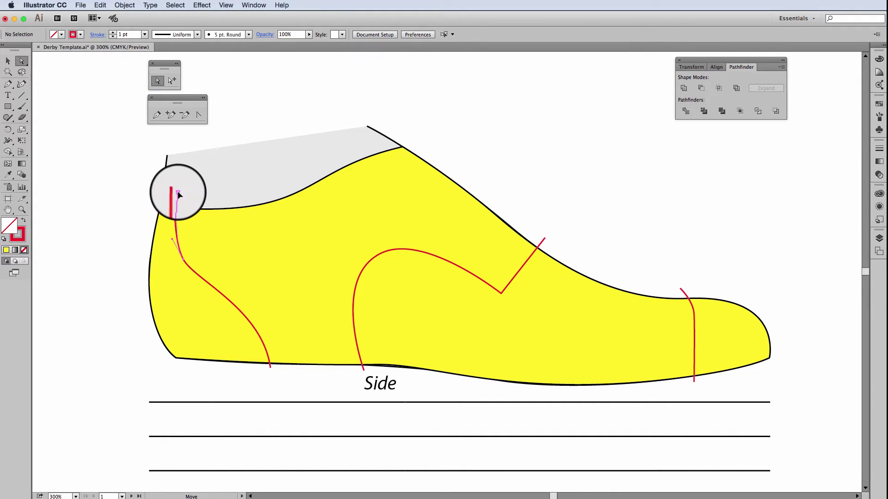
pyautogui.click(323, 84)
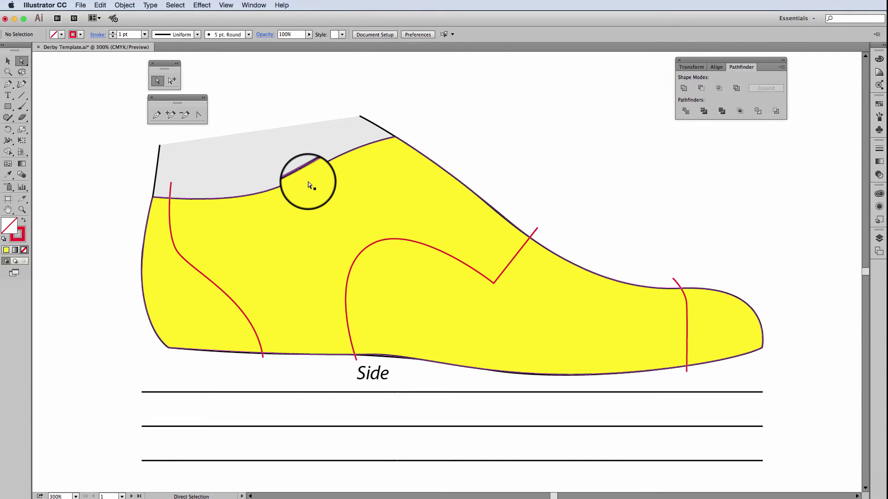
# Save the yellow side-view last shape as a dynamic symbol named "Men's round toe".
pyautogui.press('v')
pyautogui.click(305, 195)
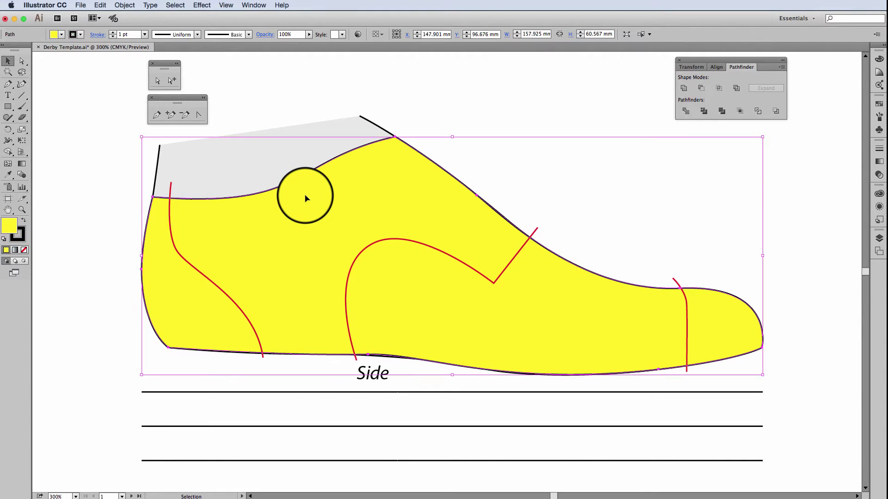
pyautogui.press('super+minus')
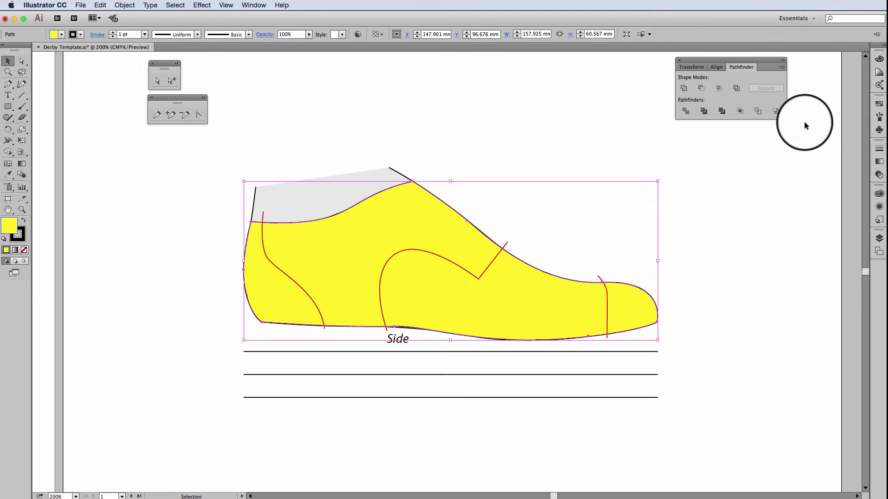
pyautogui.click(879, 130)
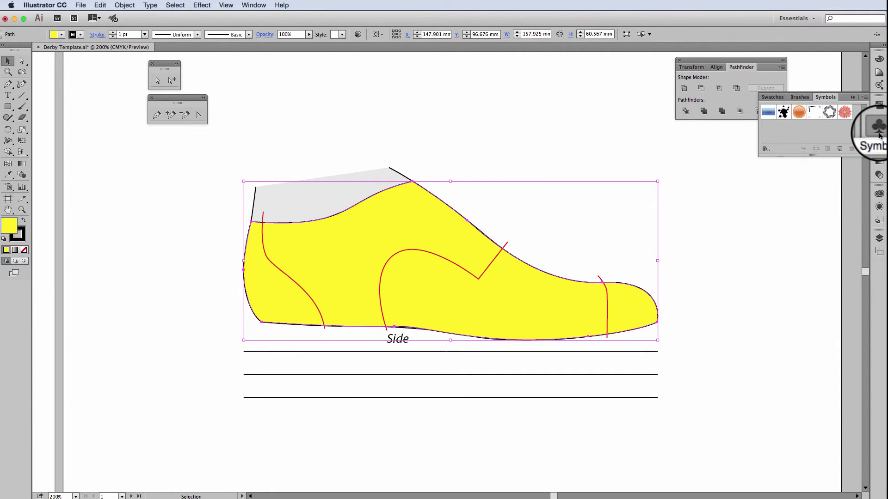
pyautogui.moveTo(422, 217); pyautogui.dragTo(753, 129)
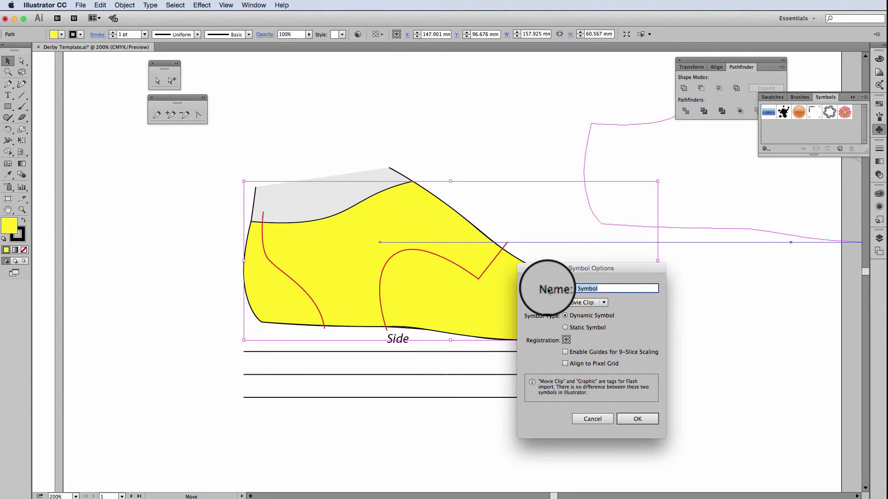
pyautogui.write("Men's round toe")
pyautogui.click(638, 419)
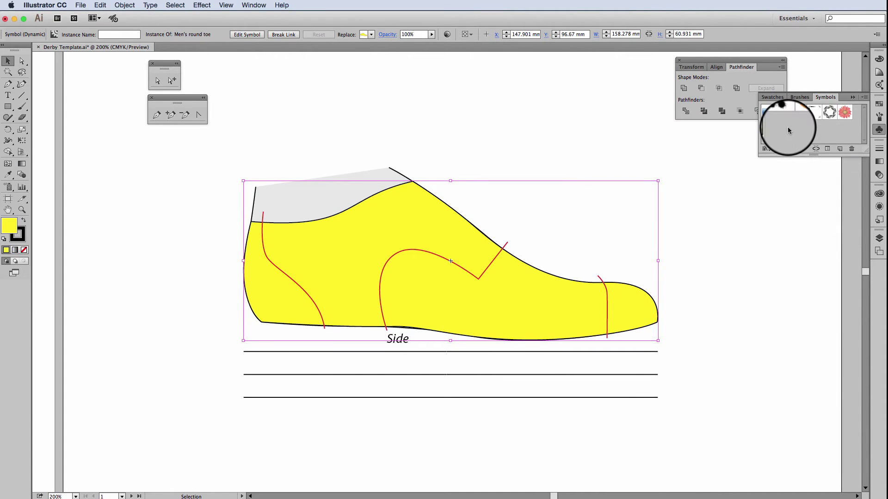
# Break the link between the last shape on the artboard and its symbol.
pyautogui.click(852, 97)
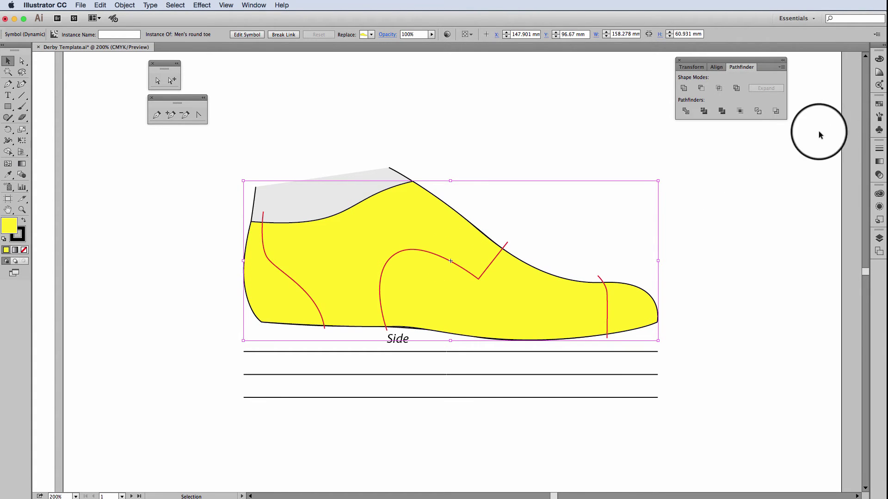
pyautogui.click(877, 132)
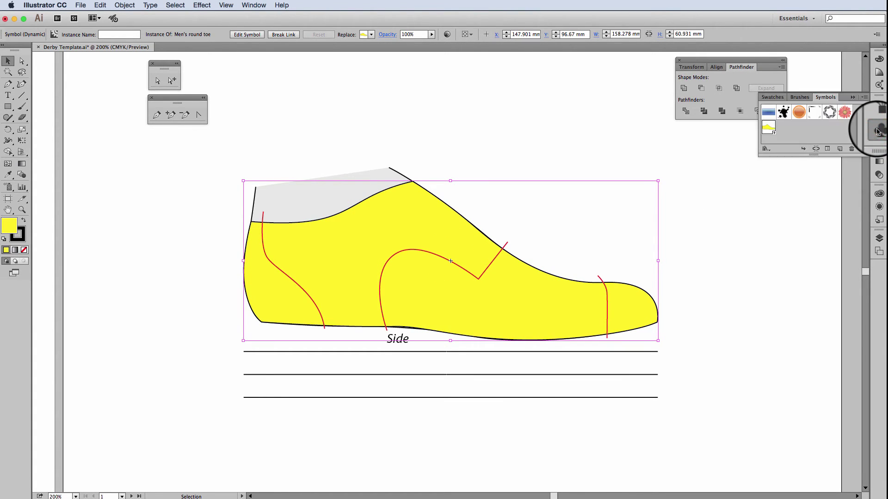
pyautogui.click(816, 150)
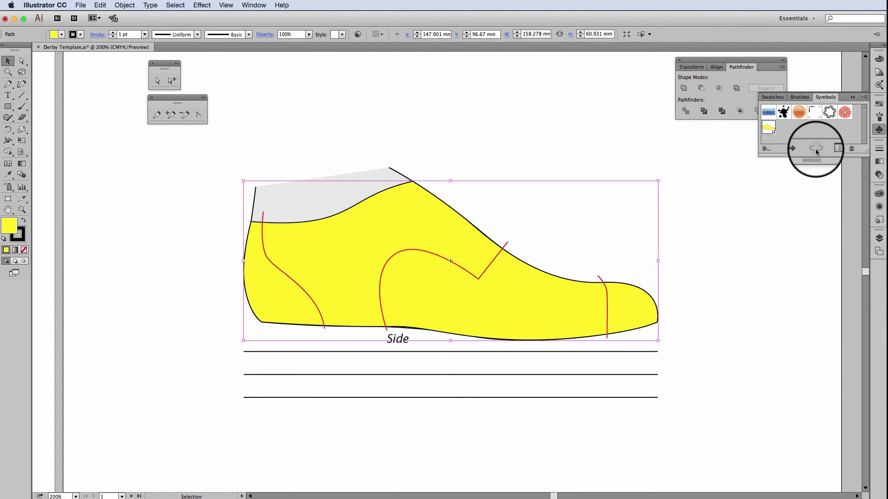
# Copy the yellow last shape and paste the copy in back of the original.
pyautogui.click(427, 202)
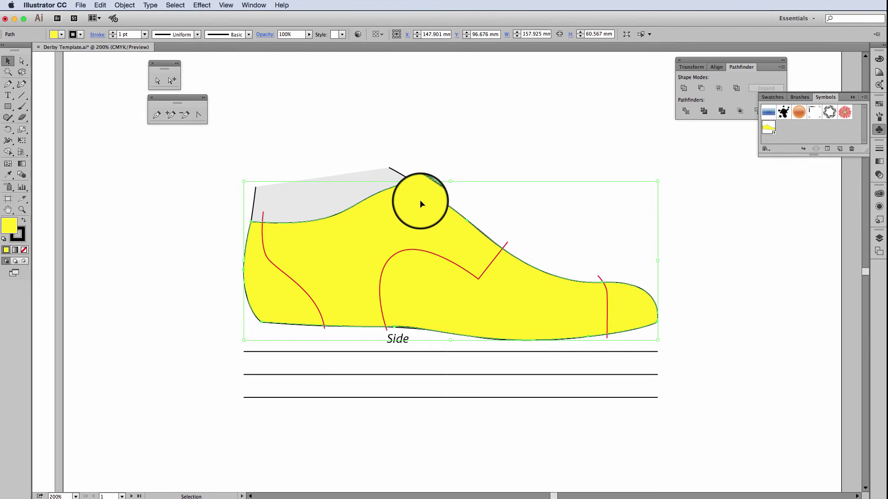
pyautogui.click(106, 7)
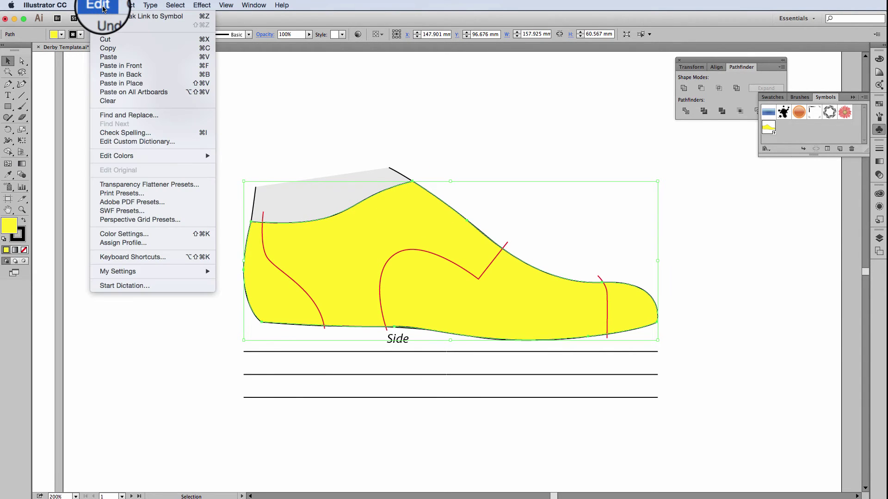
pyautogui.click(107, 48)
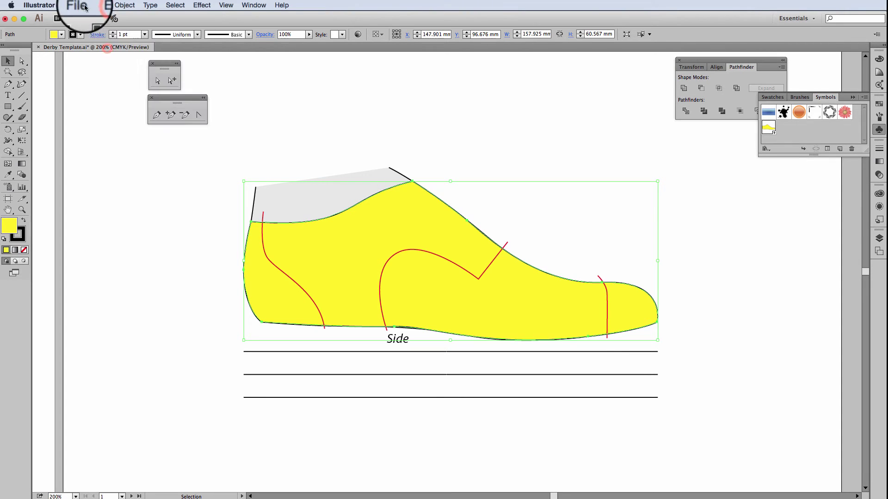
pyautogui.click(100, 7)
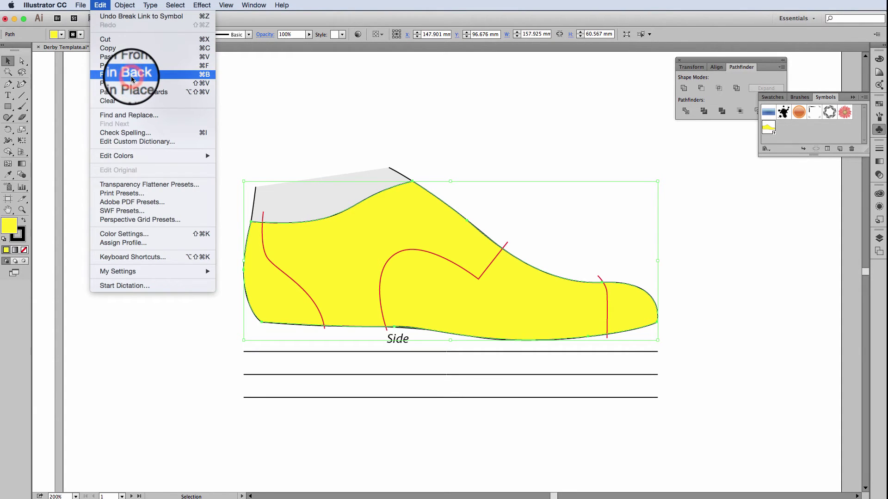
pyautogui.click(145, 81)
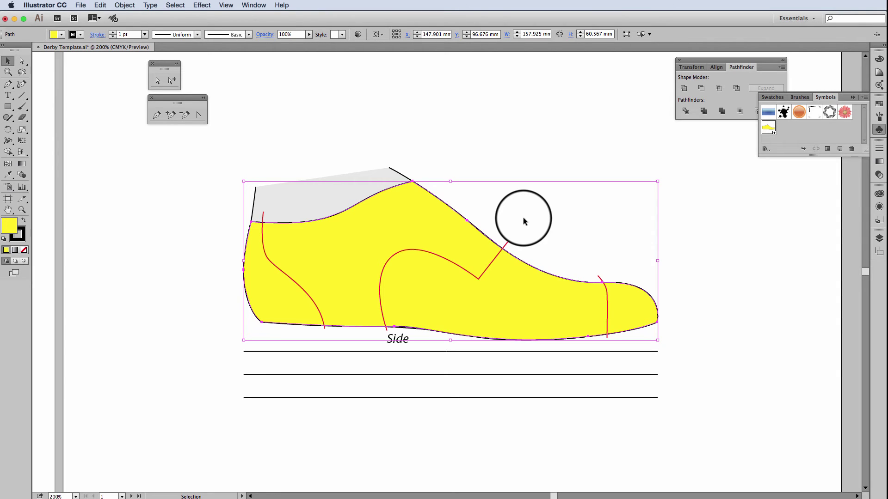
# Set the keyboard increment to 10 mm in the general preferences.
pyautogui.press('super+k')
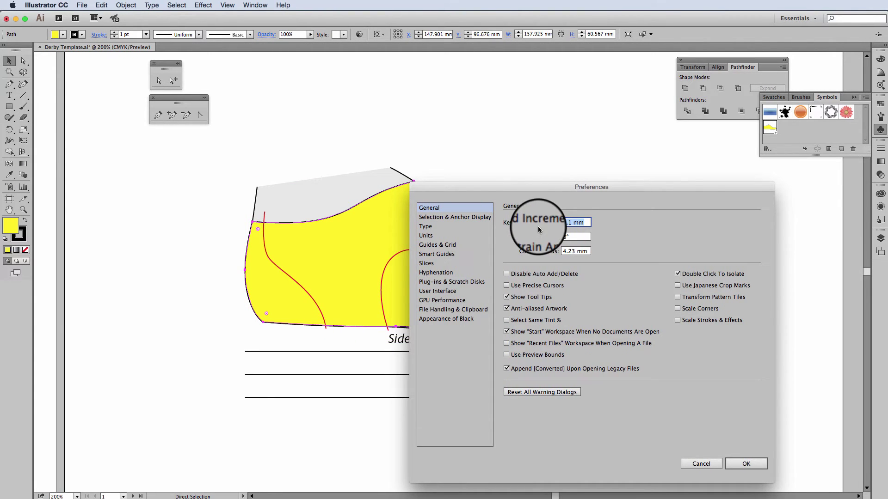
pyautogui.write('10')
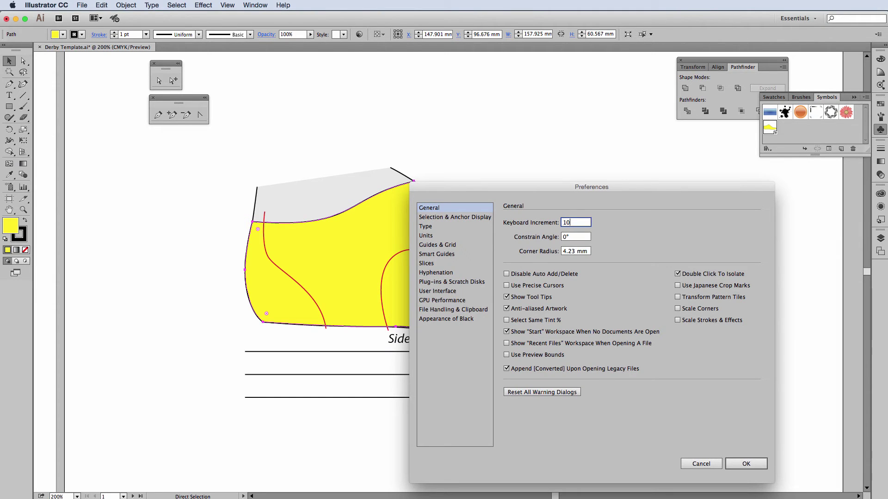
pyautogui.press('Tab')
pyautogui.click(745, 463)
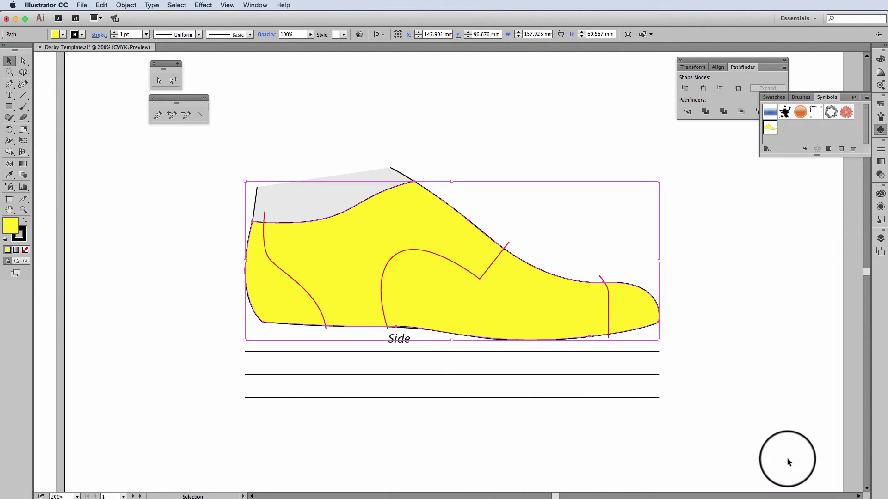
# Move the pasted last shape about 80 mm straight up, clear of the original.
pyautogui.press('Up')
pyautogui.press('Up')
pyautogui.press('Up')
pyautogui.press('Up')
pyautogui.press('Up')
pyautogui.press('Up')
pyautogui.press('Up')
pyautogui.press('Up')
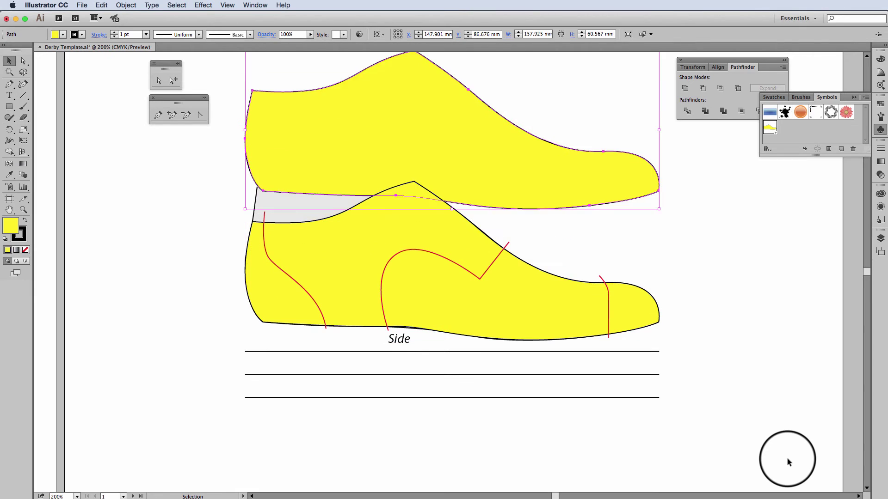
# Duplicate the heel counter, facing and toe cap lines straight up onto the copied last shape, about 80 mm above the originals.
pyautogui.click(489, 265)
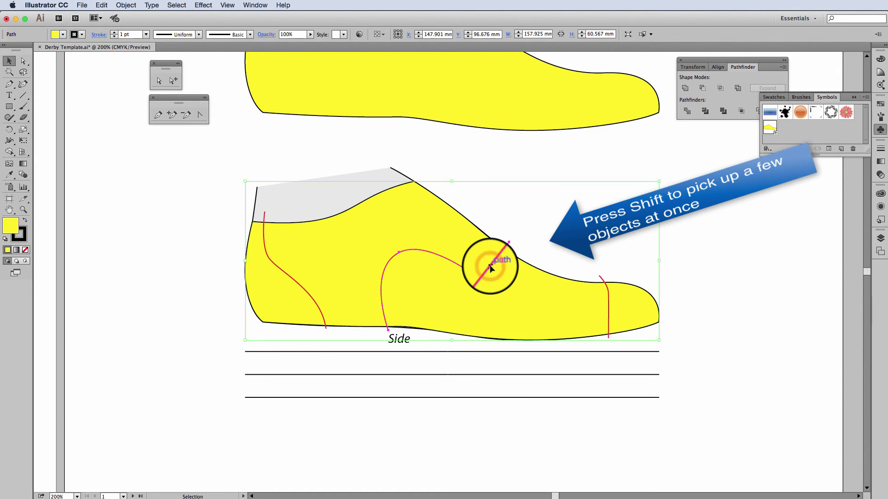
pyautogui.click(490, 265)
pyautogui.keyDown('shift'); pyautogui.click(268, 245); pyautogui.keyUp('shift')
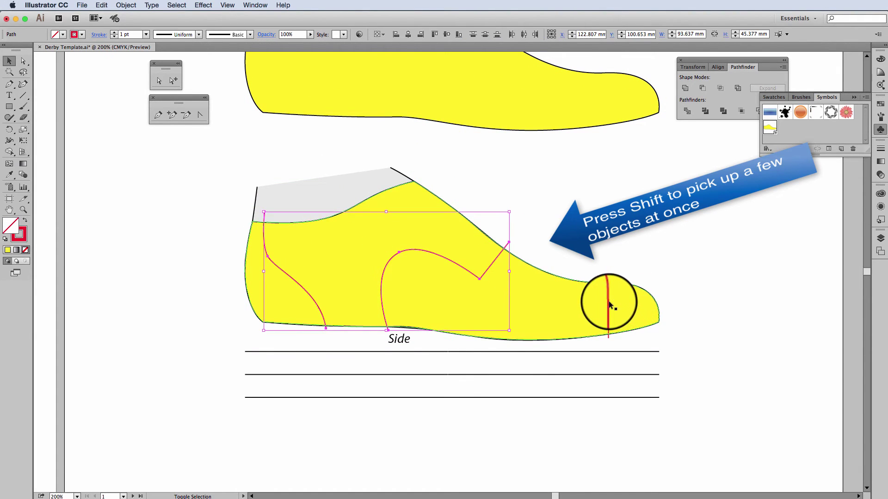
pyautogui.keyDown('shift'); pyautogui.click(607, 300); pyautogui.keyUp('shift')
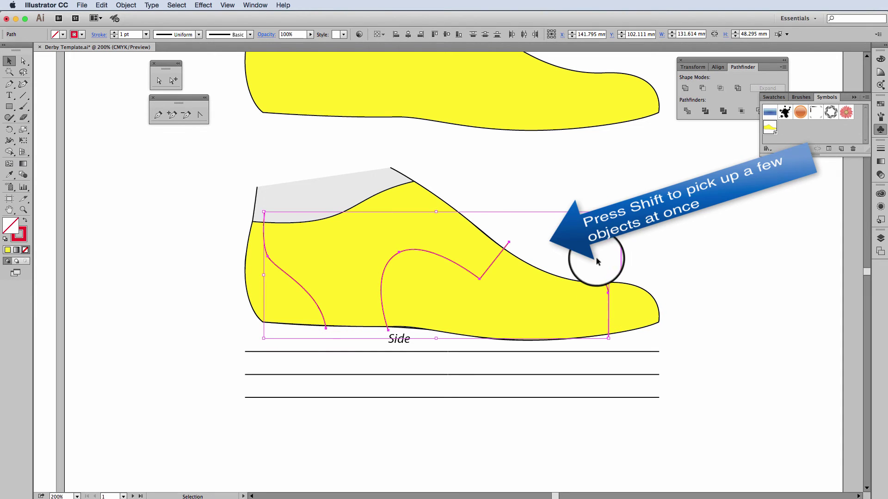
pyautogui.hotkey('alt', 'shift', 'Up')
pyautogui.hotkey('shift', 'Up')
pyautogui.hotkey('shift', 'Up')
pyautogui.hotkey('shift', 'Up')
pyautogui.hotkey('shift', 'Up')
pyautogui.hotkey('shift', 'Up')
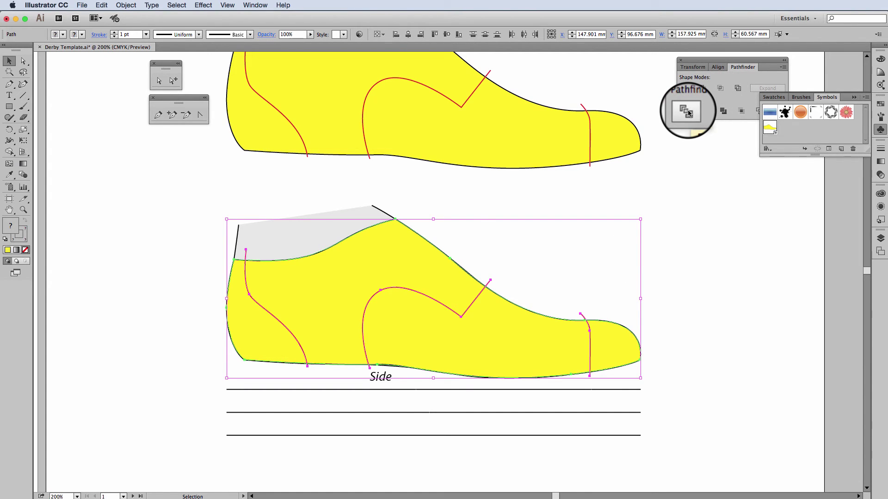
# Divide the original last shape along its three design lines with Pathfinder and ungroup the resulting pieces.
pyautogui.click(854, 97)
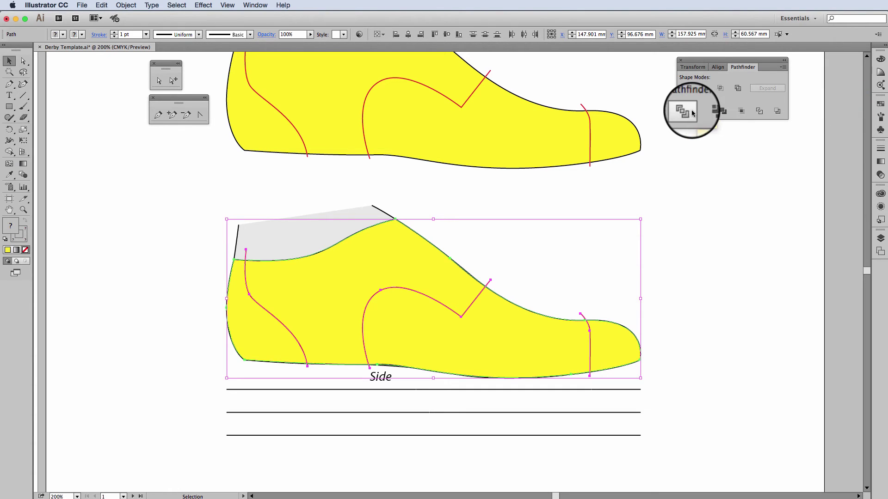
pyautogui.click(687, 112)
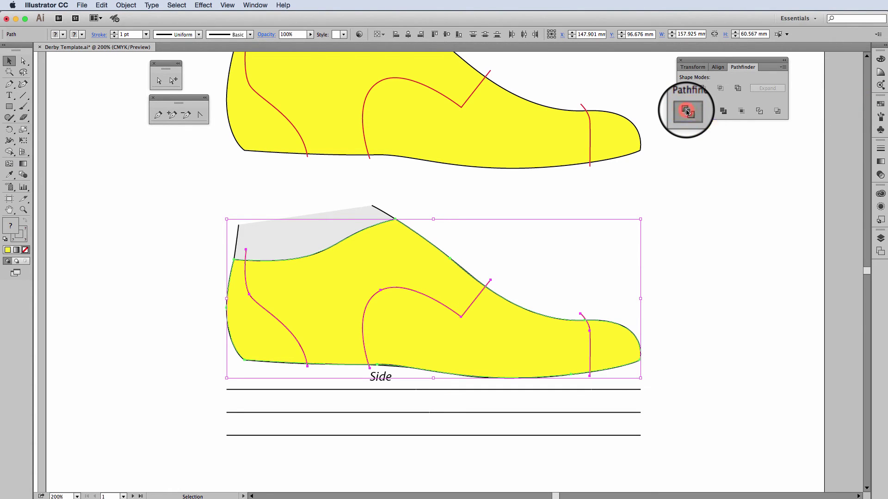
pyautogui.rightClick(497, 327)
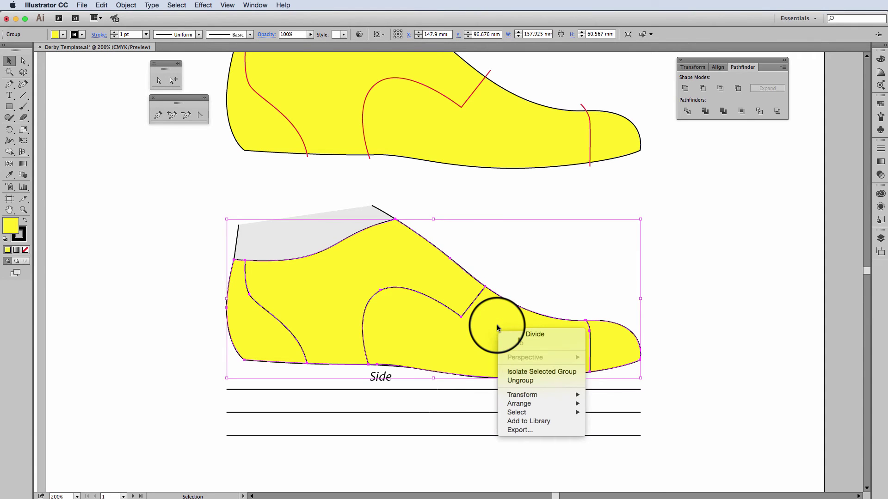
pyautogui.click(532, 382)
# Pull the toe cap piece away from the shoe to test the split, undo the move and deselect.
pyautogui.moveTo(585, 354); pyautogui.dragTo(610, 355)
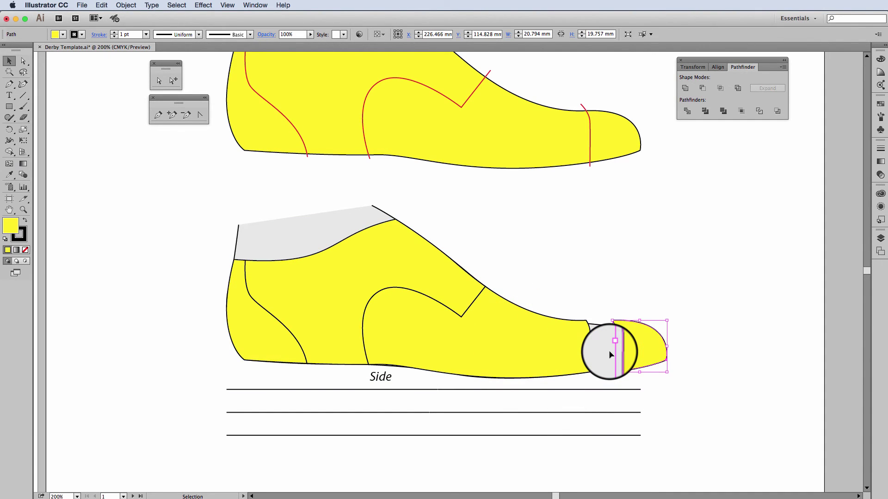
pyautogui.press('super+z')
pyautogui.click(587, 278)
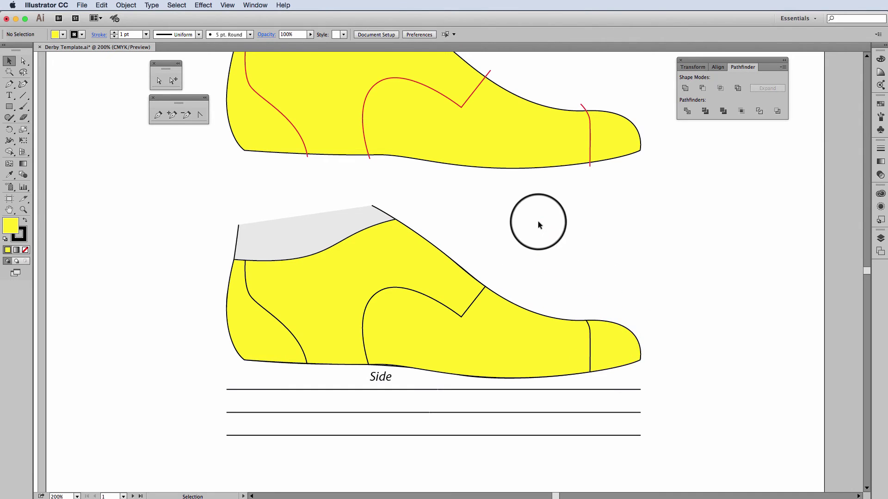
# Move the lined copy about 70 mm further up, off the artboard, and place another plain last copy about 60 mm above the original.
pyautogui.press('super+z')
pyautogui.hotkey('shift', 'Down')
pyautogui.hotkey('shift', 'Down')
pyautogui.hotkey('shift', 'Down')
pyautogui.hotkey('shift', 'Down')
pyautogui.hotkey('shift', 'Down')
pyautogui.hotkey('shift', 'Down')
pyautogui.hotkey('shift', 'Down')
pyautogui.hotkey('shift', 'Down')
pyautogui.hotkey('shift', 'Down')
pyautogui.hotkey('shift', 'Down')
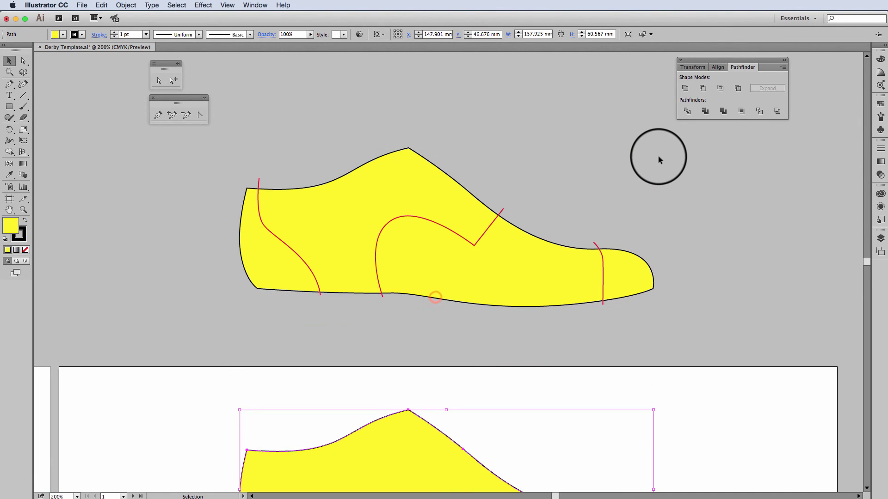
pyautogui.moveTo(432, 242); pyautogui.dragTo(378, 281)
pyautogui.hotkey('shift', 'Up')
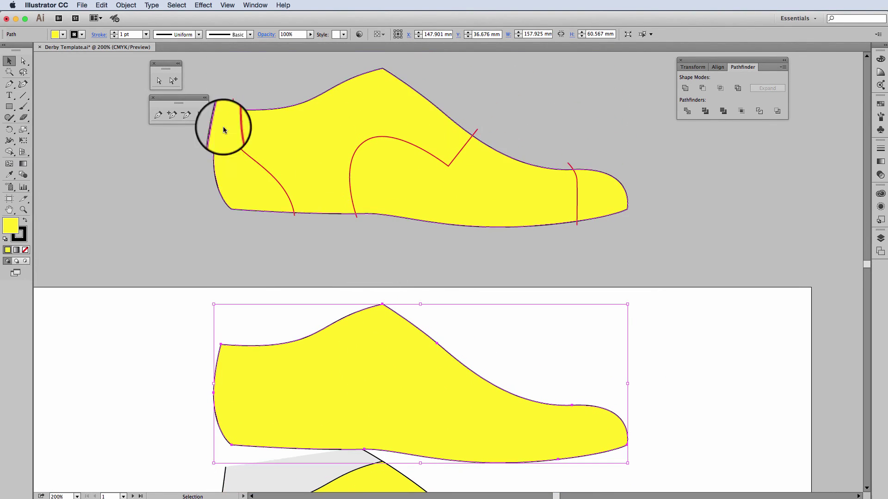
# Fill the three design lines on the upper last copy with yellow and select them together with the last to divide them.
pyautogui.click(285, 193)
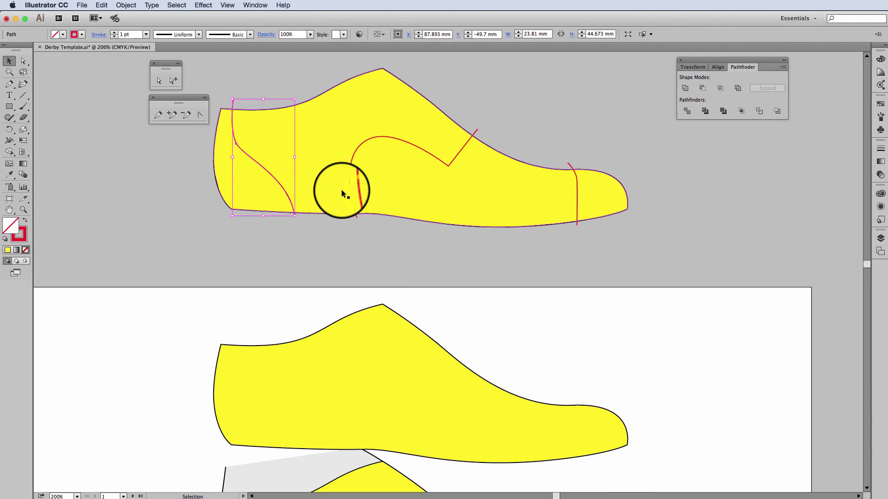
pyautogui.keyDown('shift'); pyautogui.click(356, 192); pyautogui.keyUp('shift')
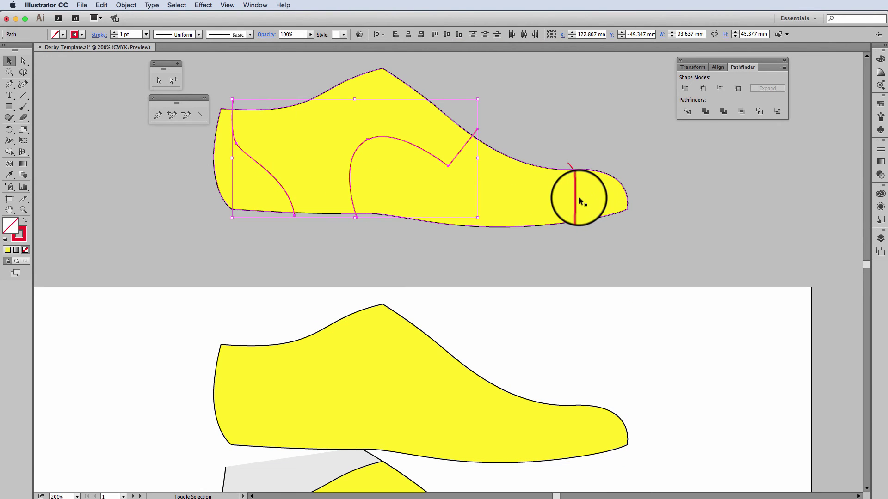
pyautogui.keyDown('shift'); pyautogui.click(578, 197); pyautogui.keyUp('shift')
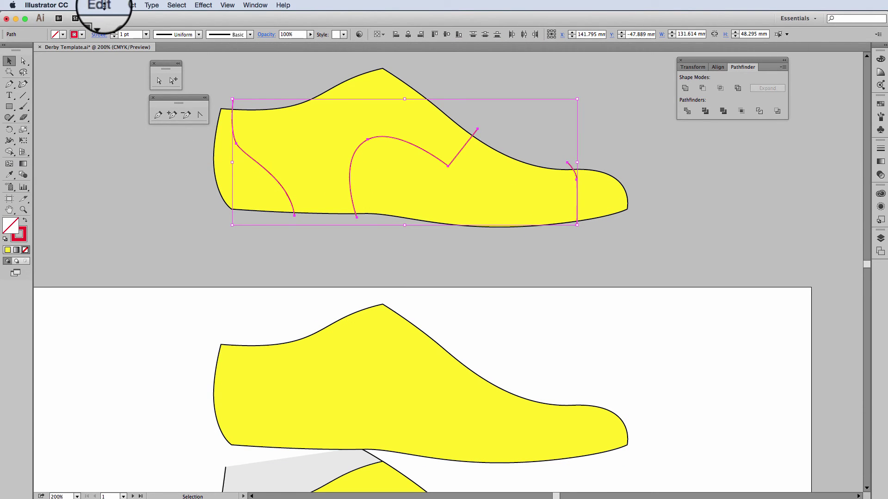
pyautogui.click(64, 36)
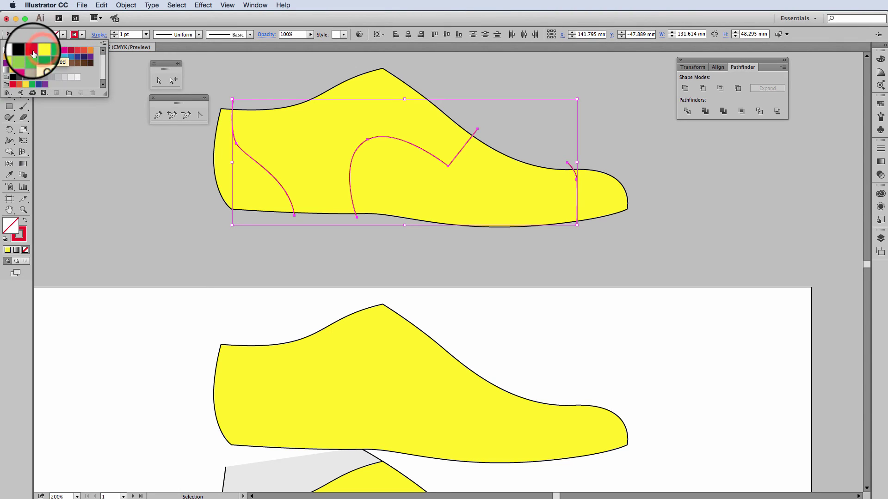
pyautogui.click(38, 50)
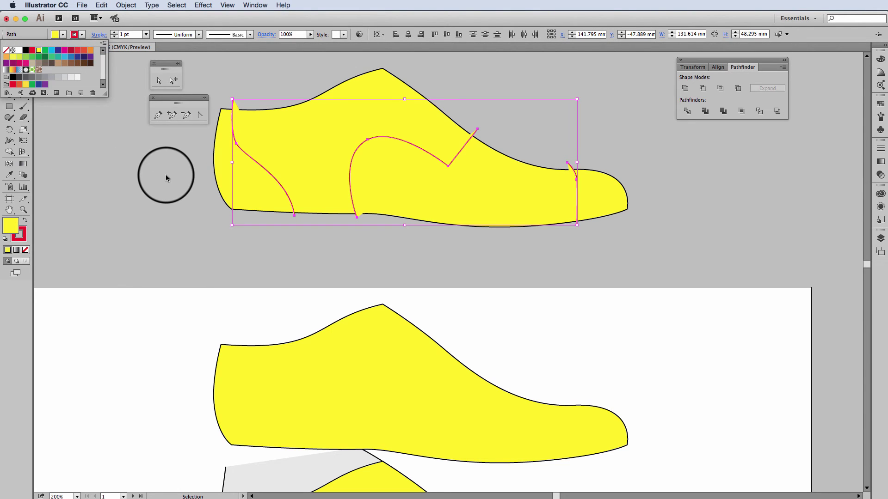
pyautogui.click(532, 139)
pyautogui.moveTo(207, 242); pyautogui.dragTo(545, 160)
pyautogui.click(686, 111)
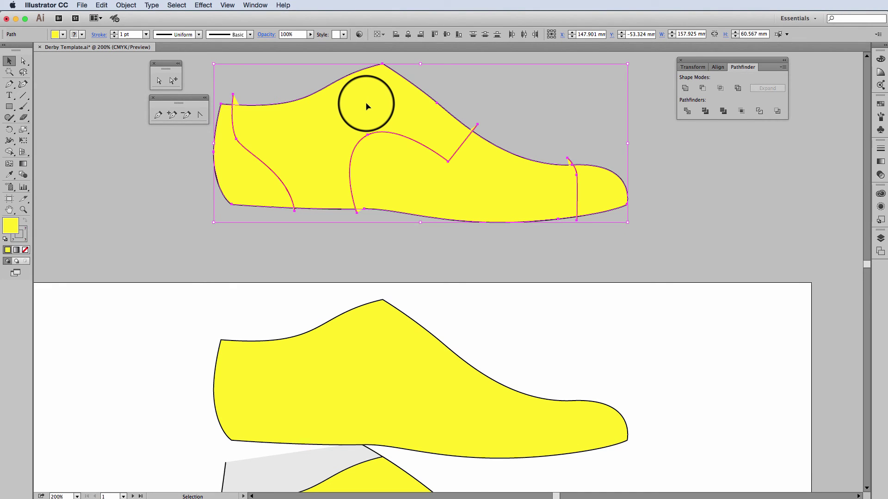
# Change the fill of the three design lines to cyan and divide the upper last copy along them with Pathfinder.
pyautogui.keyDown('shift'); pyautogui.click(384, 99); pyautogui.keyUp('shift')
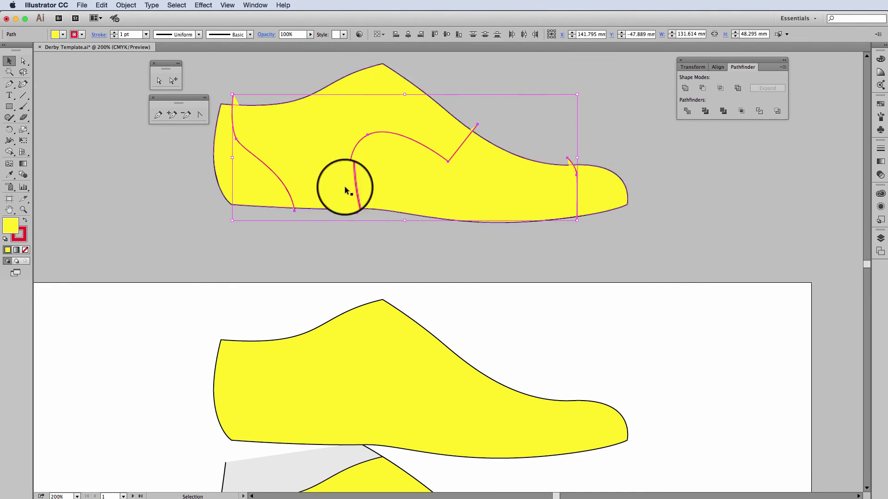
pyautogui.click(63, 37)
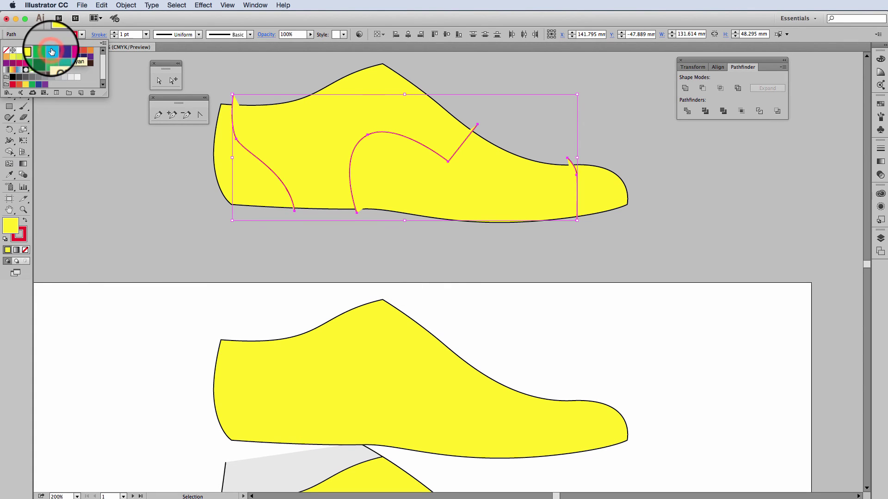
pyautogui.click(52, 52)
pyautogui.moveTo(217, 78); pyautogui.dragTo(586, 252)
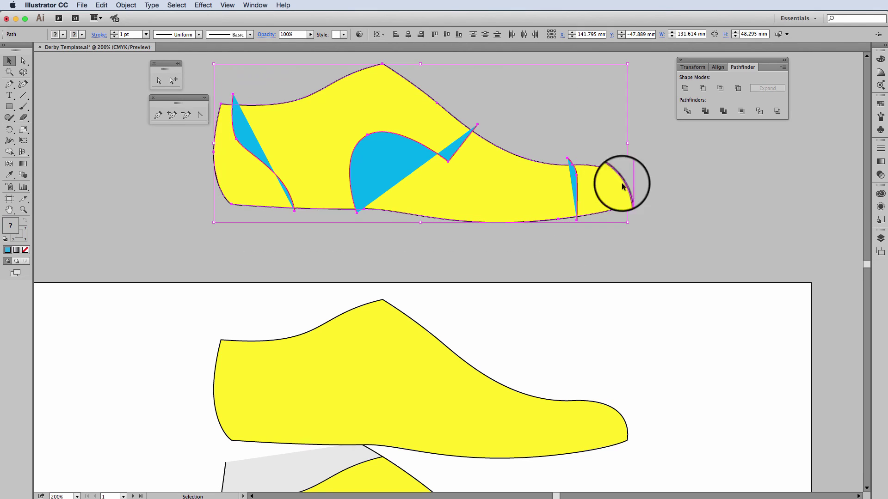
pyautogui.click(683, 111)
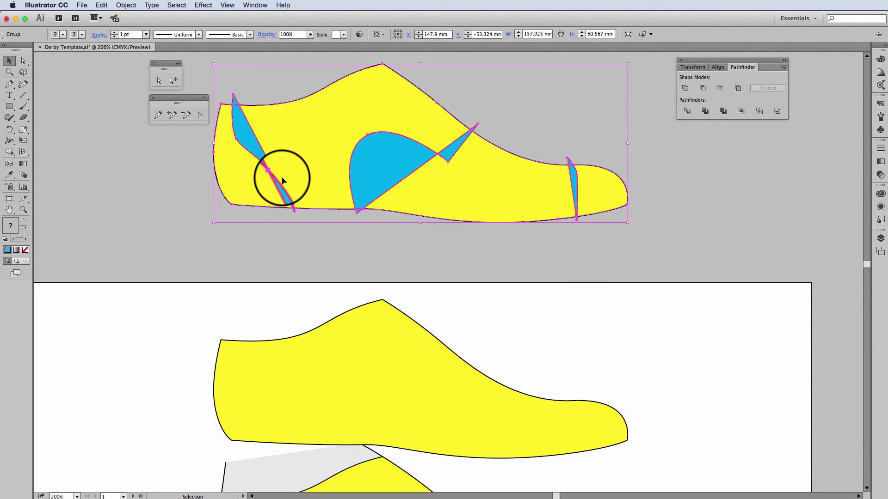
# Undo the division and the cyan fill, set the three design lines back to no fill and deselect.
pyautogui.press('super')
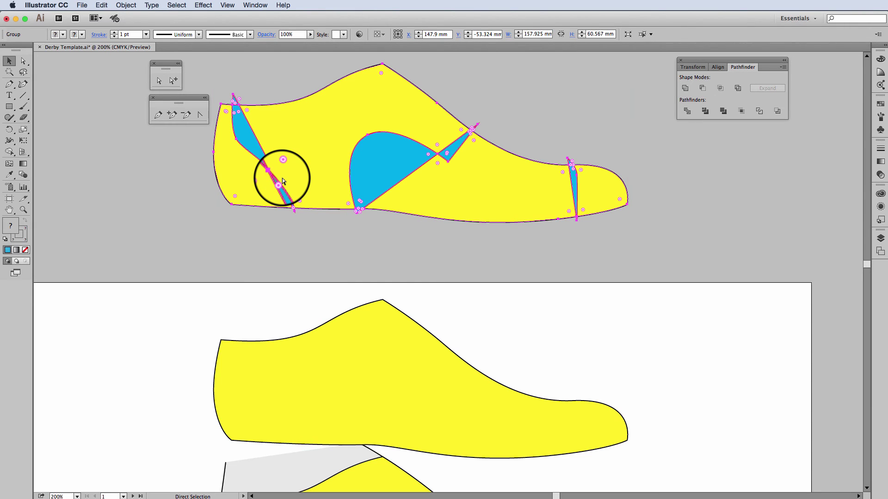
pyautogui.press('super+z')
pyautogui.press('super+z')
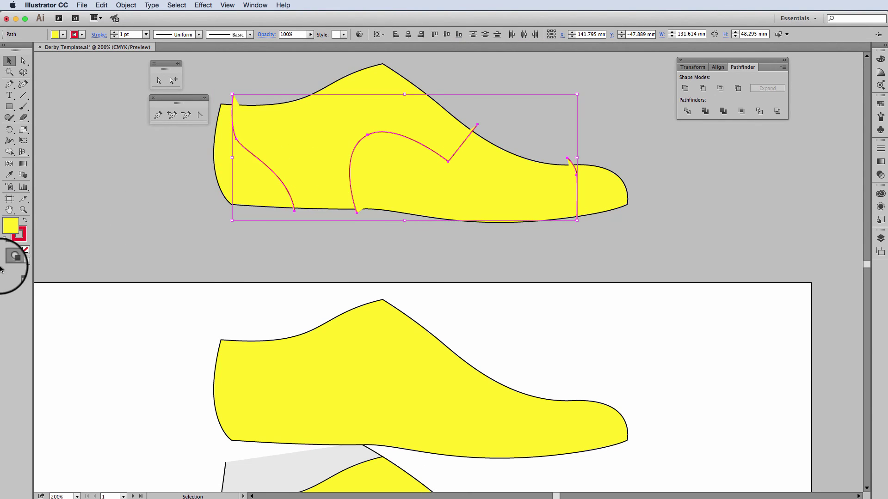
pyautogui.click(26, 249)
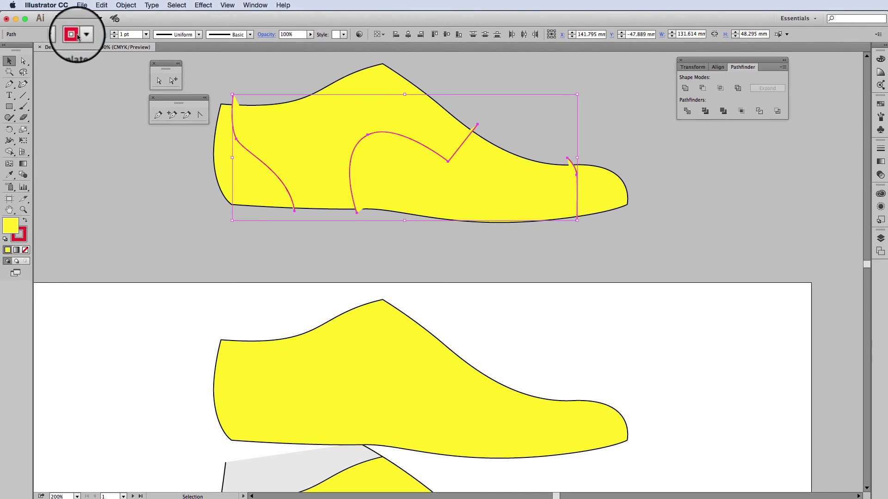
pyautogui.press('space')
pyautogui.click(511, 251)
pyautogui.moveTo(492, 245); pyautogui.dragTo(518, 258)
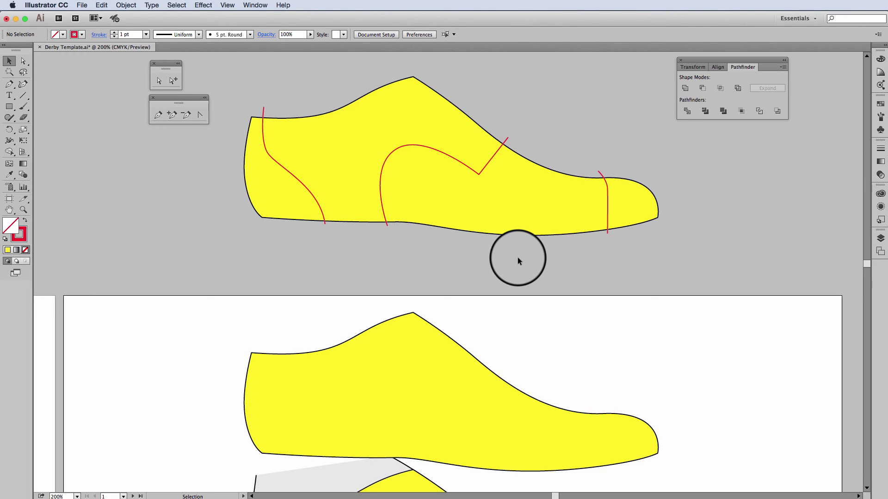
# Select the upper last copy with its design lines and use the Shape Builder with a cyan fill to create the heel counter and vamp pieces.
pyautogui.moveTo(228, 80); pyautogui.dragTo(664, 245)
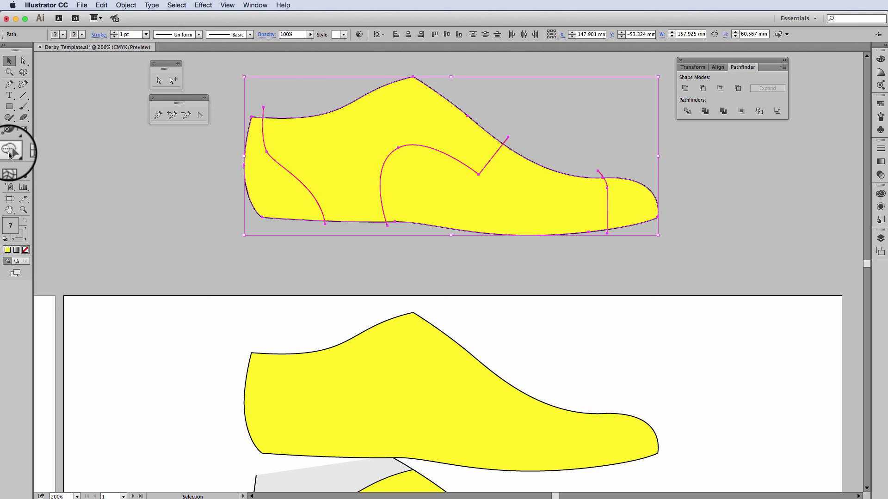
pyautogui.press('shift')
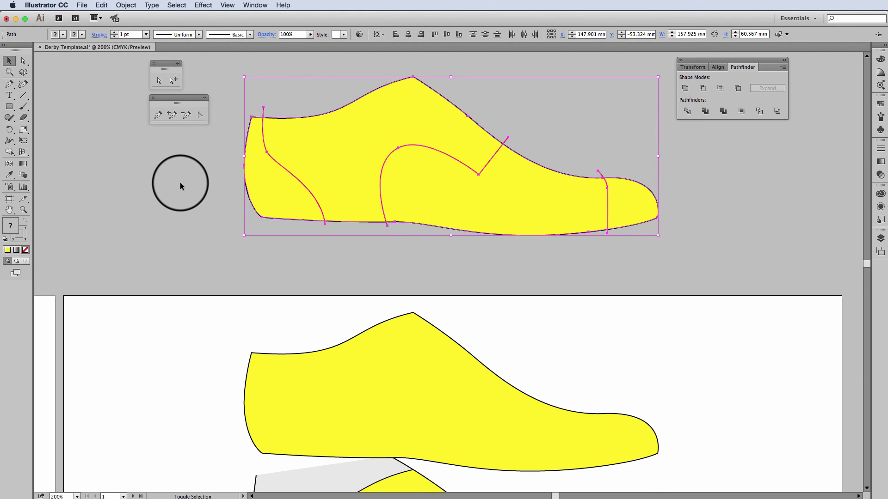
pyautogui.hotkey('shift', 'm')
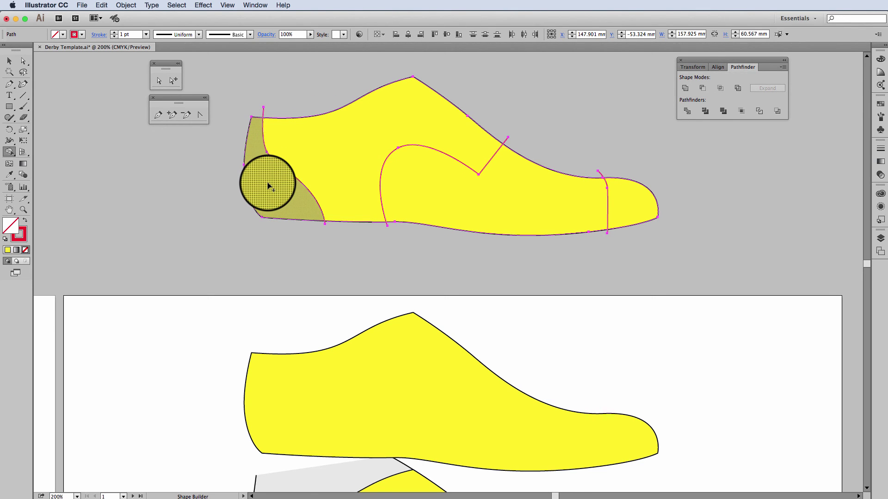
pyautogui.click(63, 35)
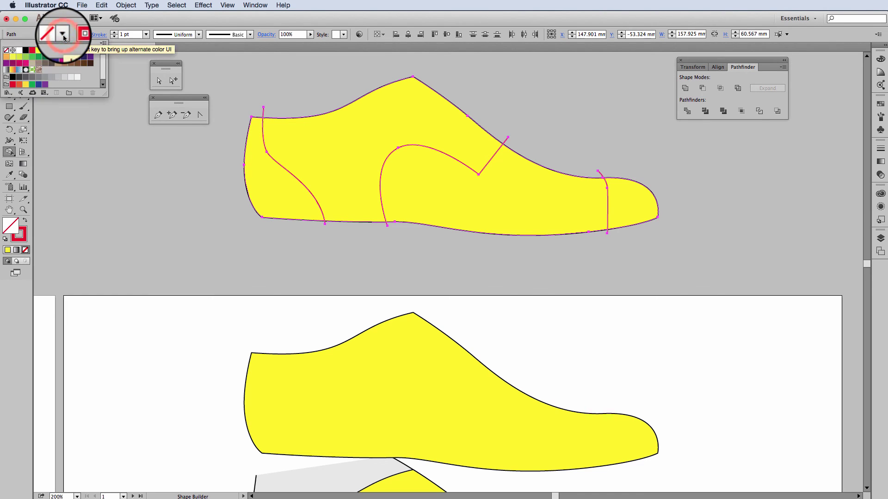
pyautogui.click(51, 50)
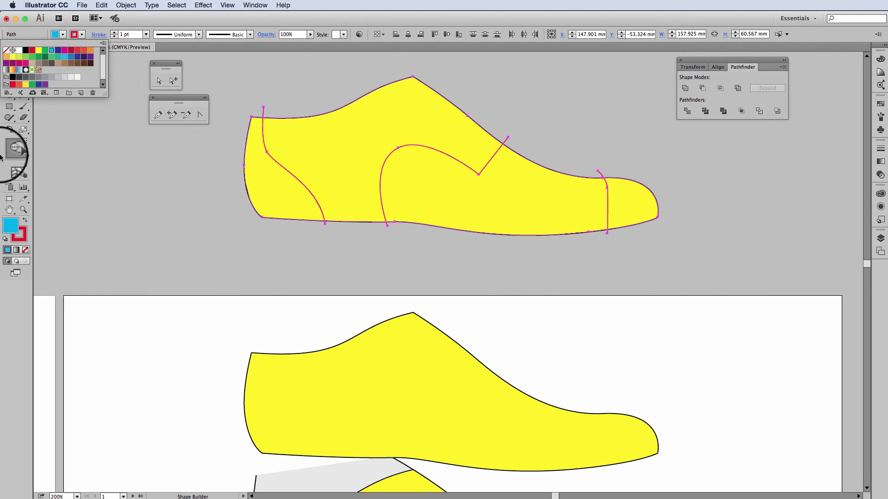
pyautogui.click(278, 179)
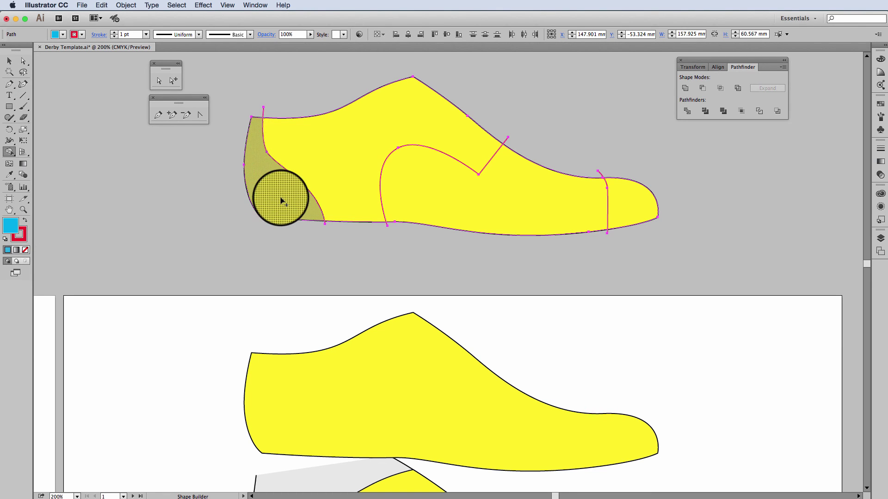
pyautogui.click(280, 197)
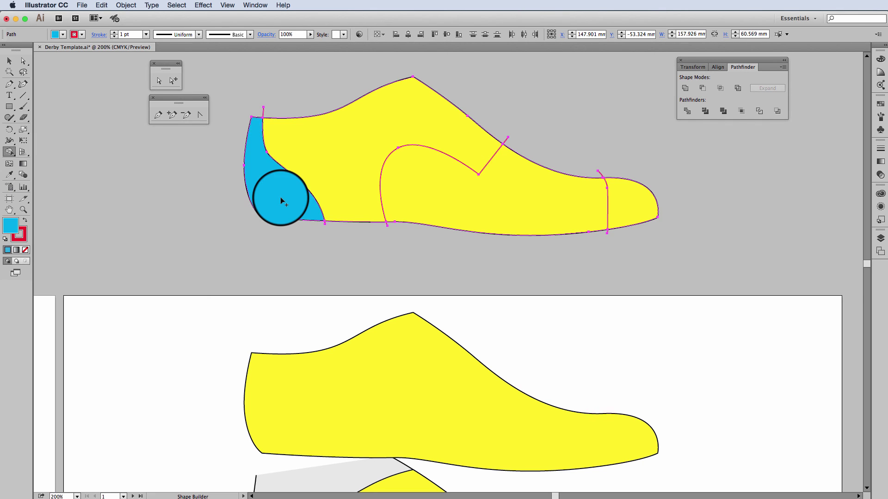
pyautogui.click(423, 193)
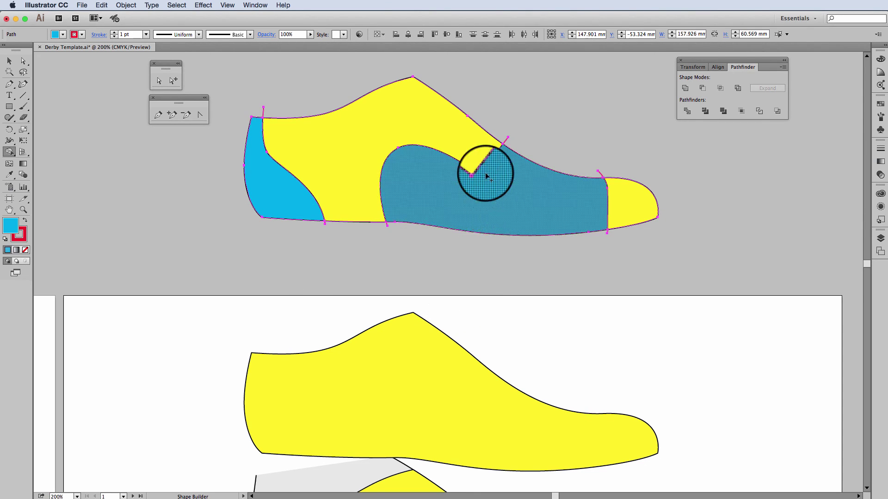
pyautogui.click(368, 165)
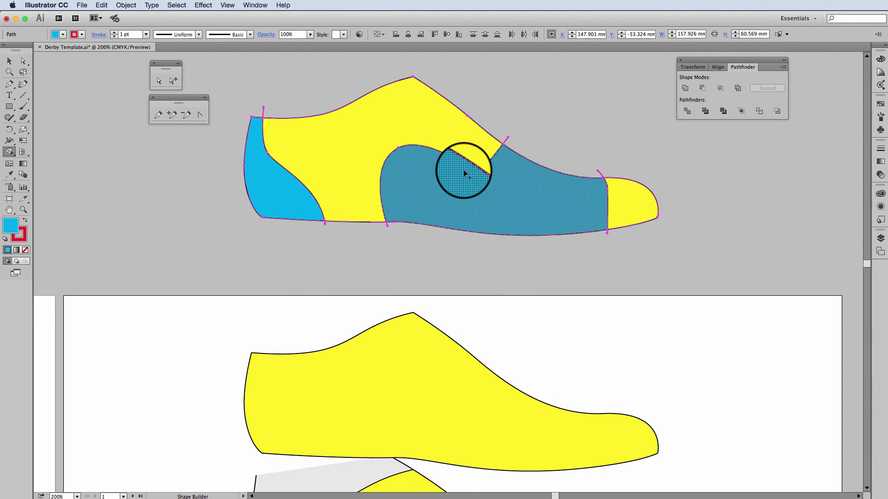
# Remove all the line ends overhanging the last outline at the heel counter, facing and toe cap with the Shape Builder.
pyautogui.keyDown('alt'); pyautogui.click(263, 110); pyautogui.keyUp('alt')
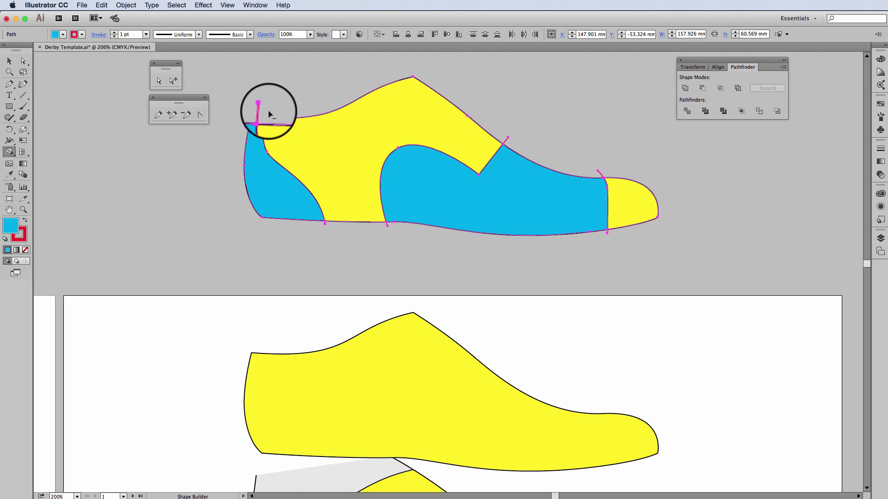
pyautogui.keyDown('alt'); pyautogui.click(324, 226); pyautogui.keyUp('alt')
pyautogui.keyDown('alt'); pyautogui.click(324, 226); pyautogui.keyUp('alt')
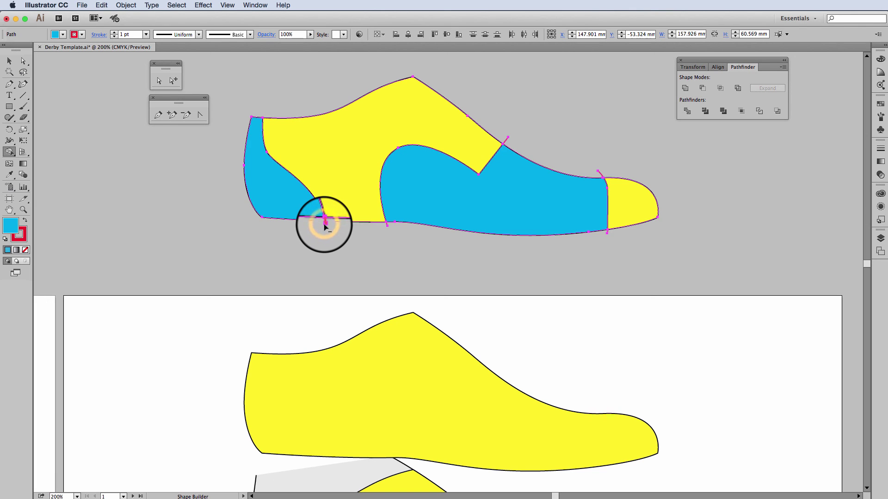
pyautogui.keyDown('alt'); pyautogui.click(386, 225); pyautogui.keyUp('alt')
pyautogui.keyDown('alt'); pyautogui.click(508, 135); pyautogui.keyUp('alt')
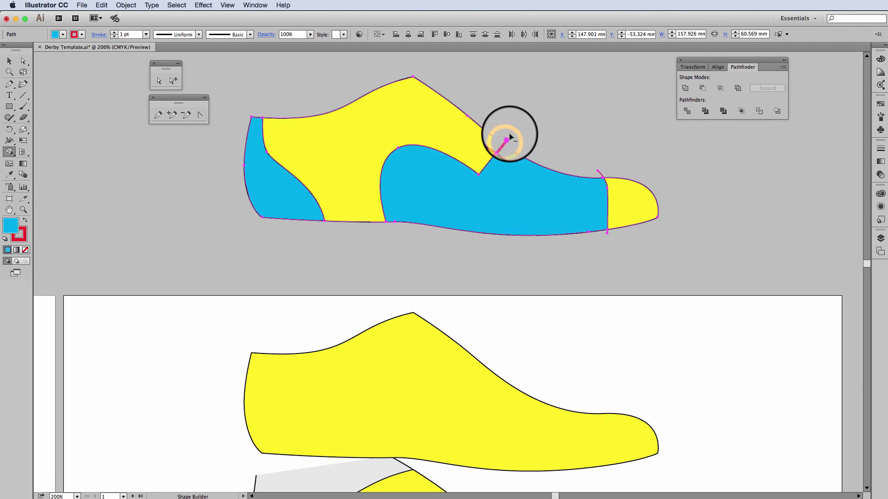
pyautogui.keyDown('alt'); pyautogui.click(599, 170); pyautogui.keyUp('alt')
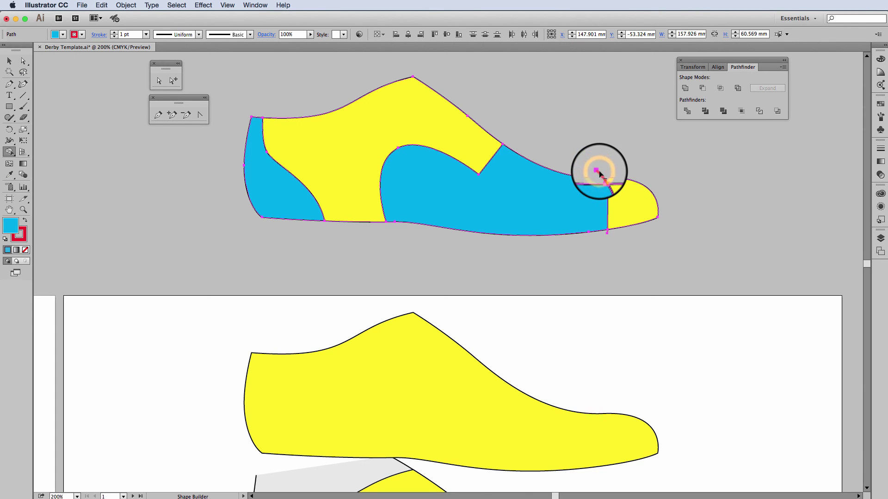
pyautogui.keyDown('alt'); pyautogui.click(606, 233); pyautogui.keyUp('alt')
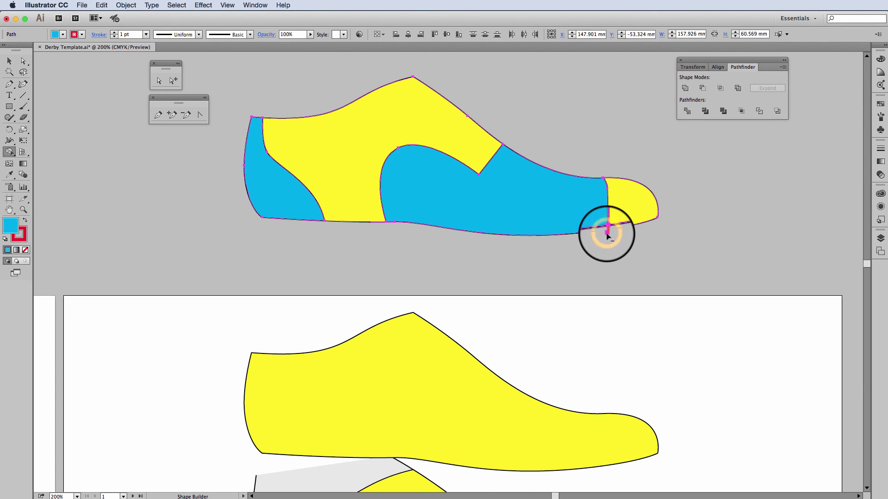
# Nudge the heel counter piece away from the shoe and back to test that it is separate.
pyautogui.click(9, 62)
pyautogui.click(264, 188)
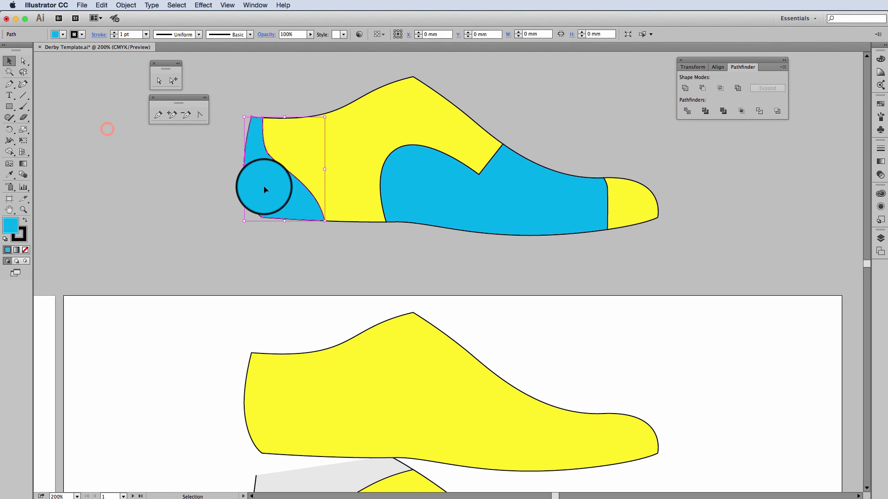
pyautogui.hotkey('shift', 'Left')
pyautogui.hotkey('shift', 'Right')
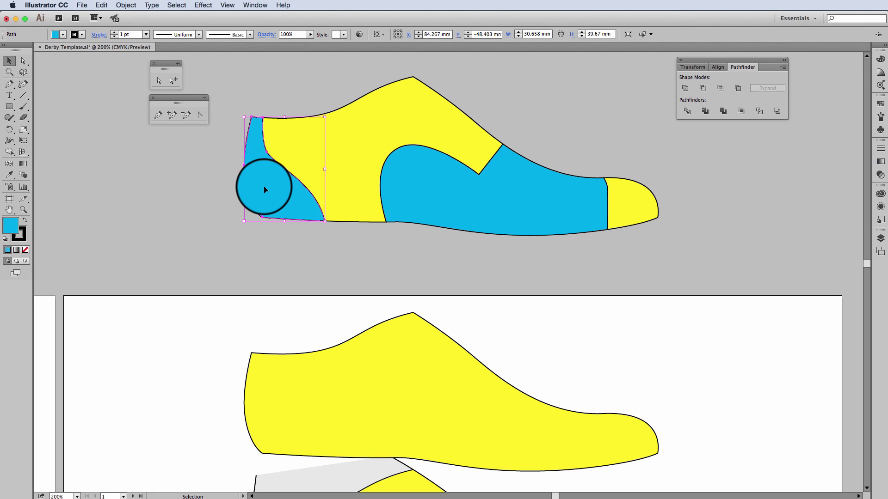